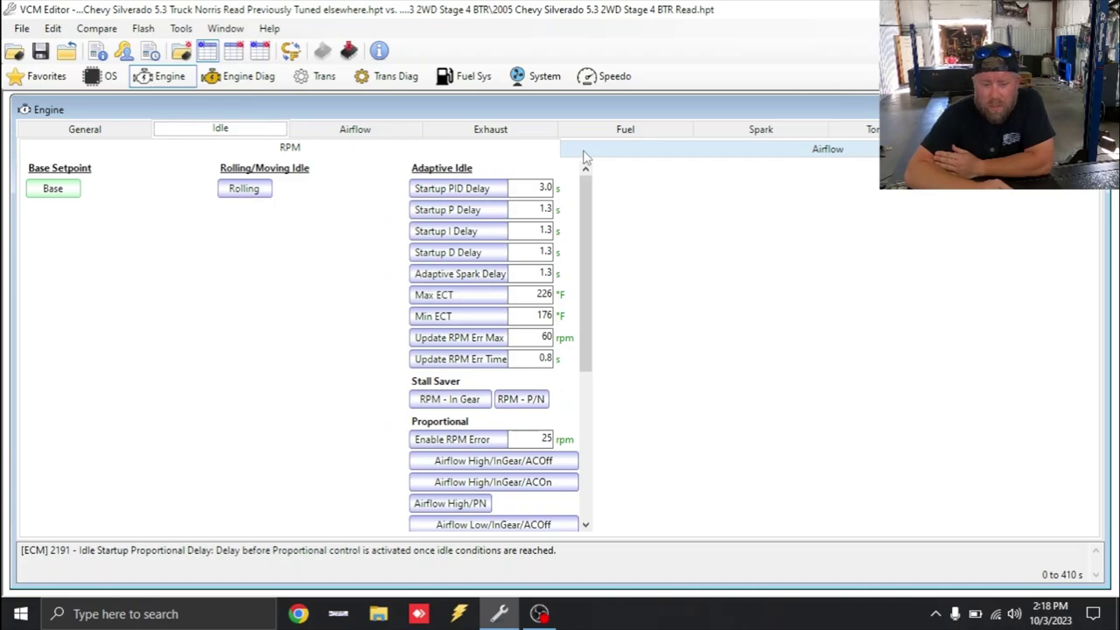
# Review the base running Idle Airflow table in g/s against the comparison file's values, and close it.
pyautogui.click(585, 152)
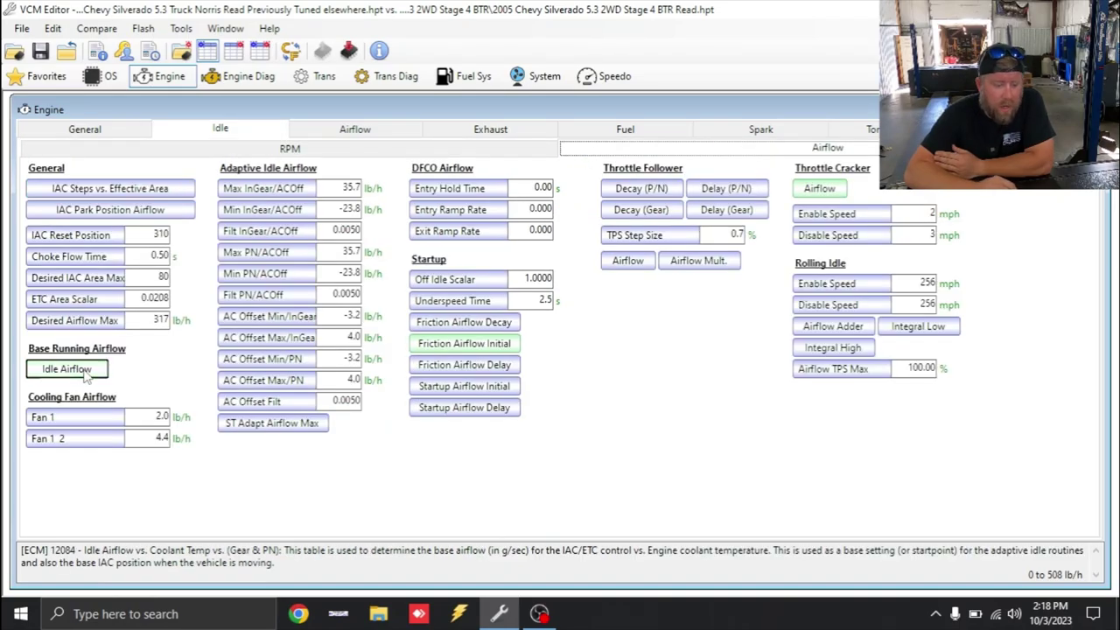
pyautogui.click(66, 368)
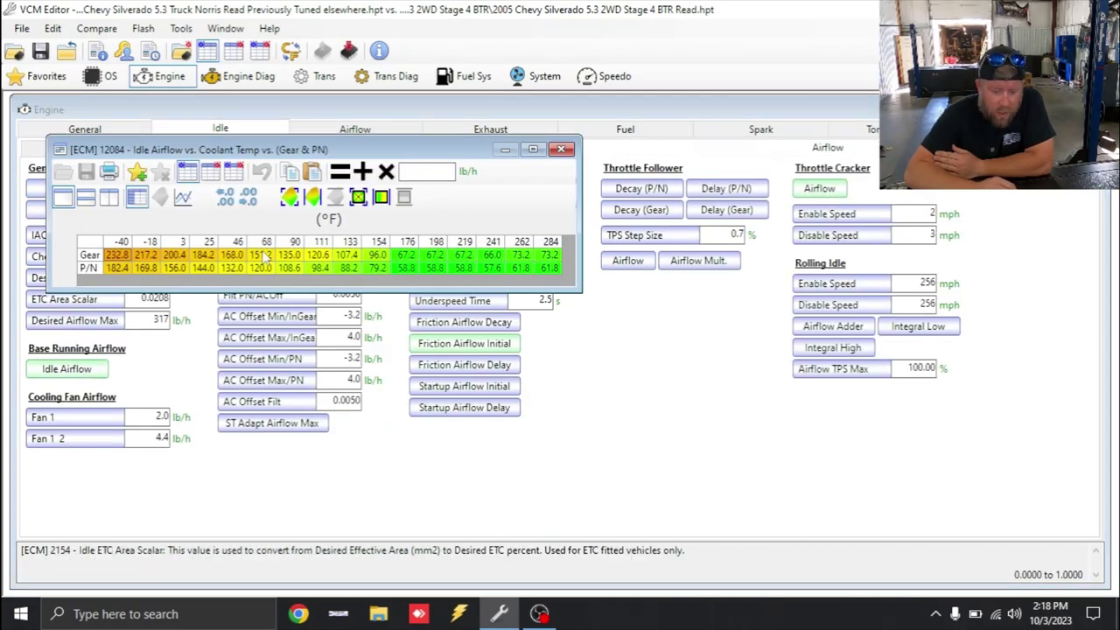
pyautogui.click(466, 172)
pyautogui.click(466, 172)
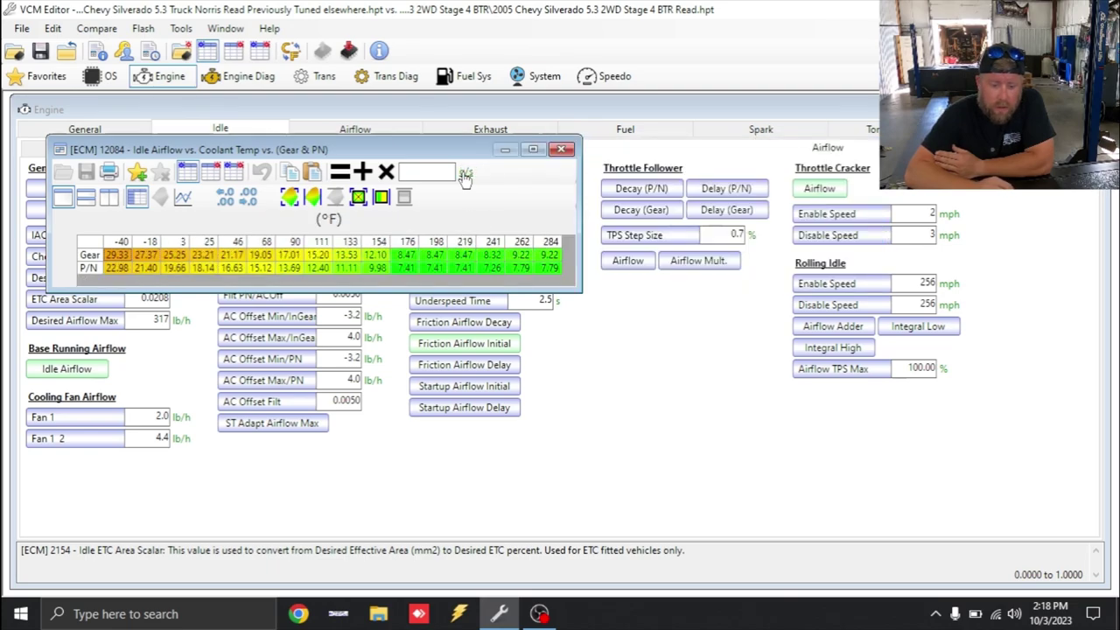
pyautogui.click(210, 171)
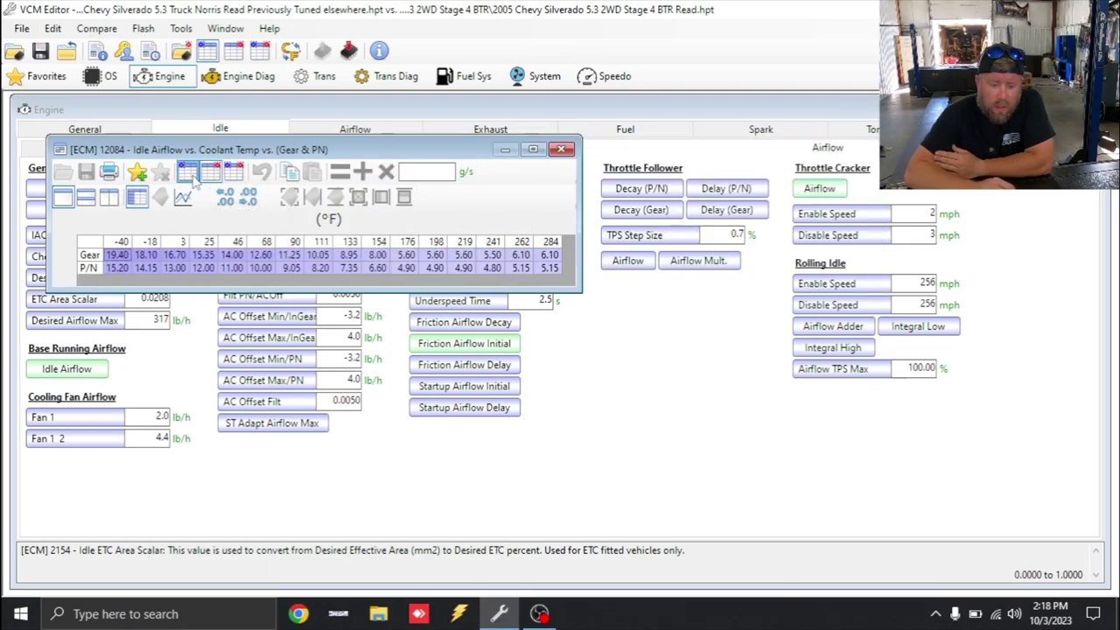
pyautogui.click(560, 149)
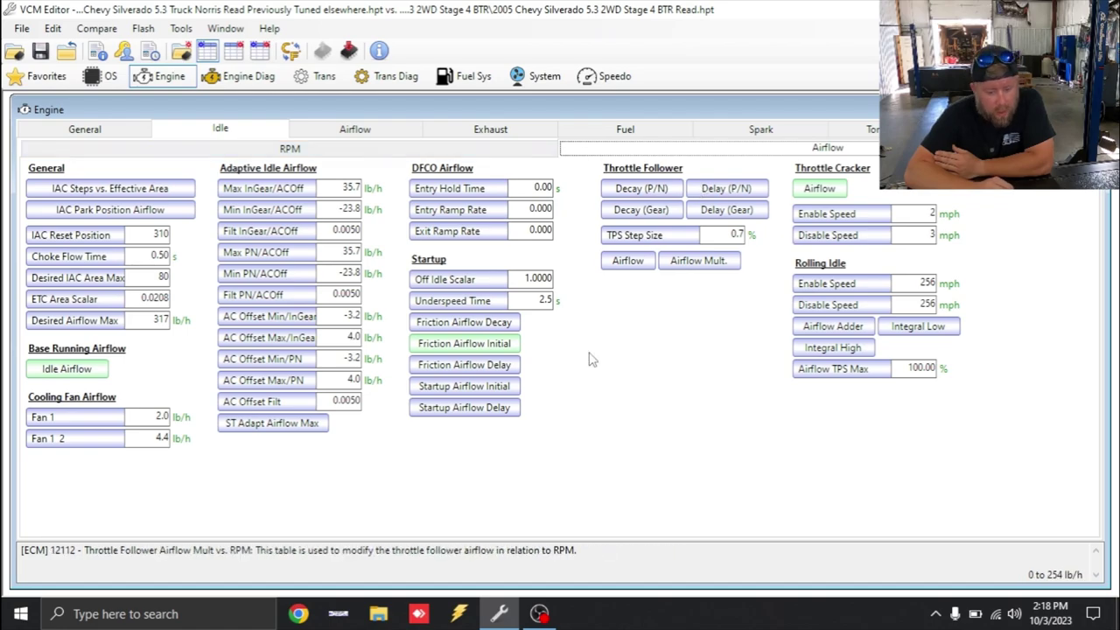
# Inspect the startup Friction Airflow Initial table with its values displayed in g/s, and close it.
pyautogui.click(510, 345)
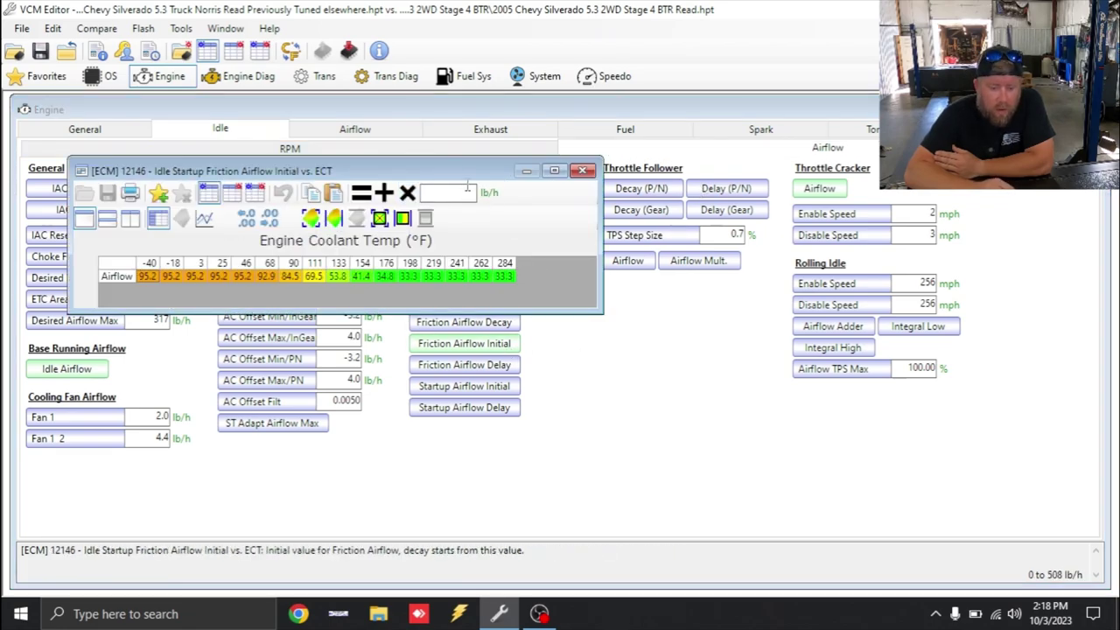
pyautogui.click(491, 196)
pyautogui.click(490, 196)
pyautogui.click(490, 196)
pyautogui.click(490, 196)
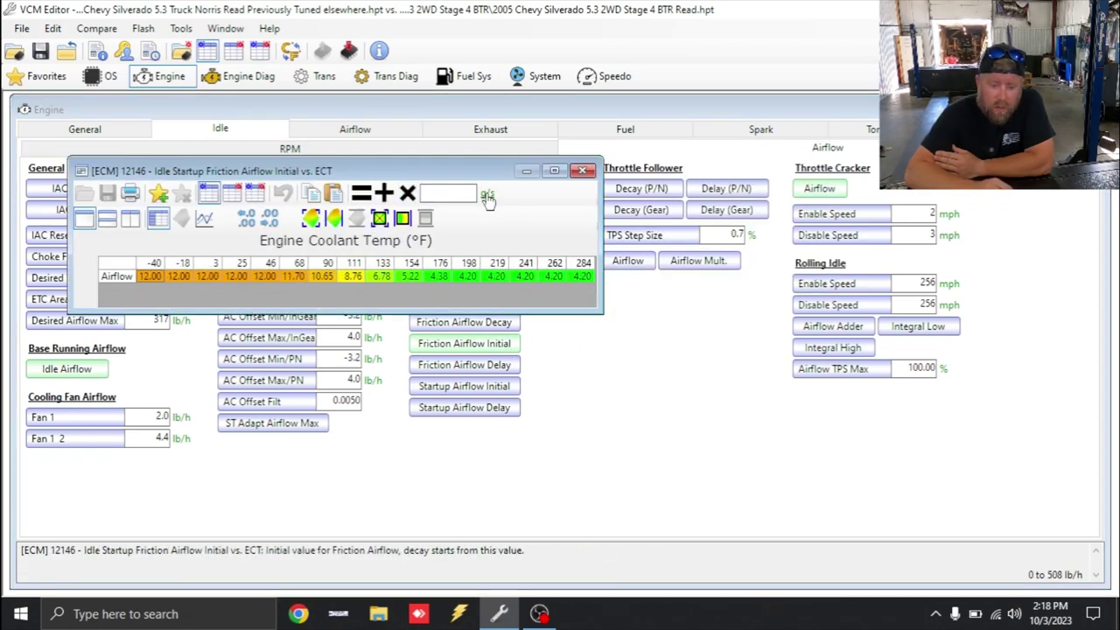
pyautogui.click(584, 171)
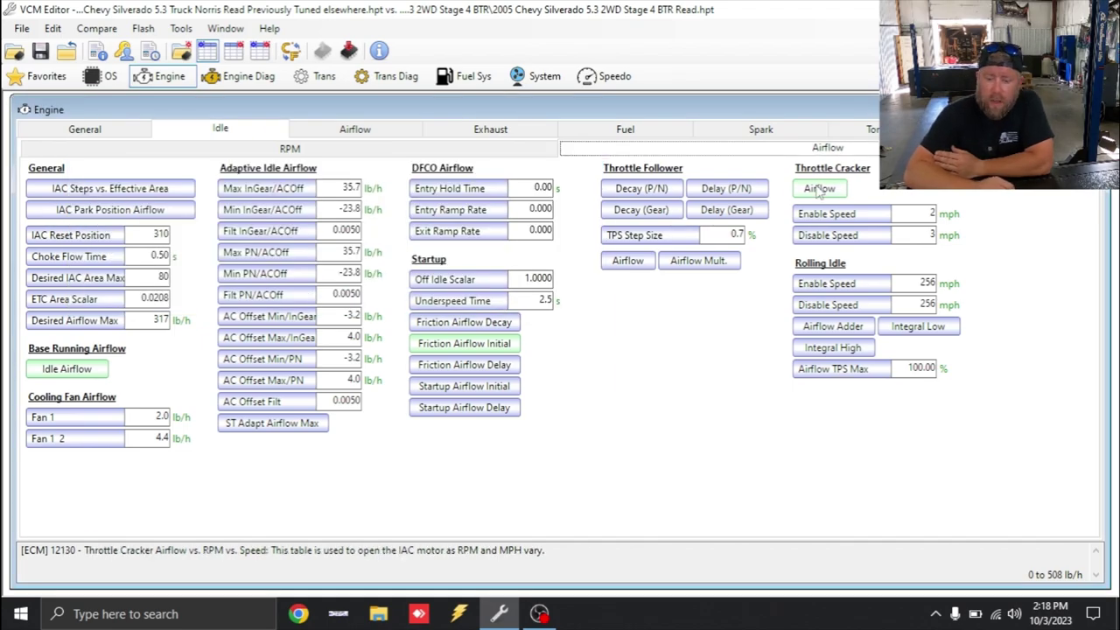
# Compare the Throttle Cracker Airflow table between the main and comparison files, display it in g/s, and close it.
pyautogui.click(819, 189)
pyautogui.click(253, 215)
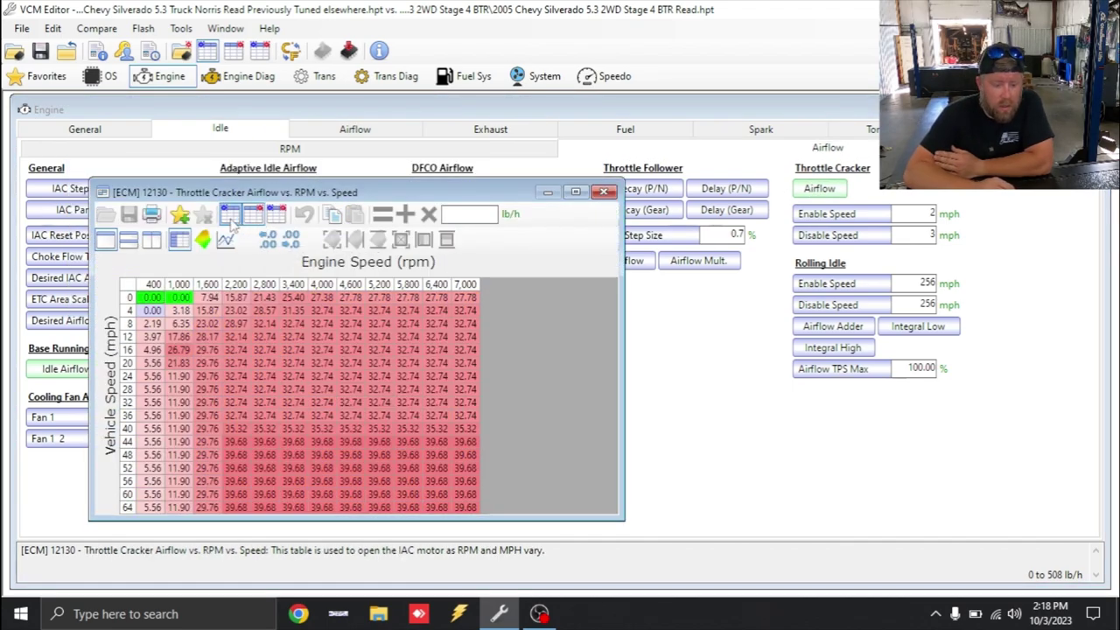
pyautogui.click(230, 217)
pyautogui.click(512, 215)
pyautogui.click(511, 215)
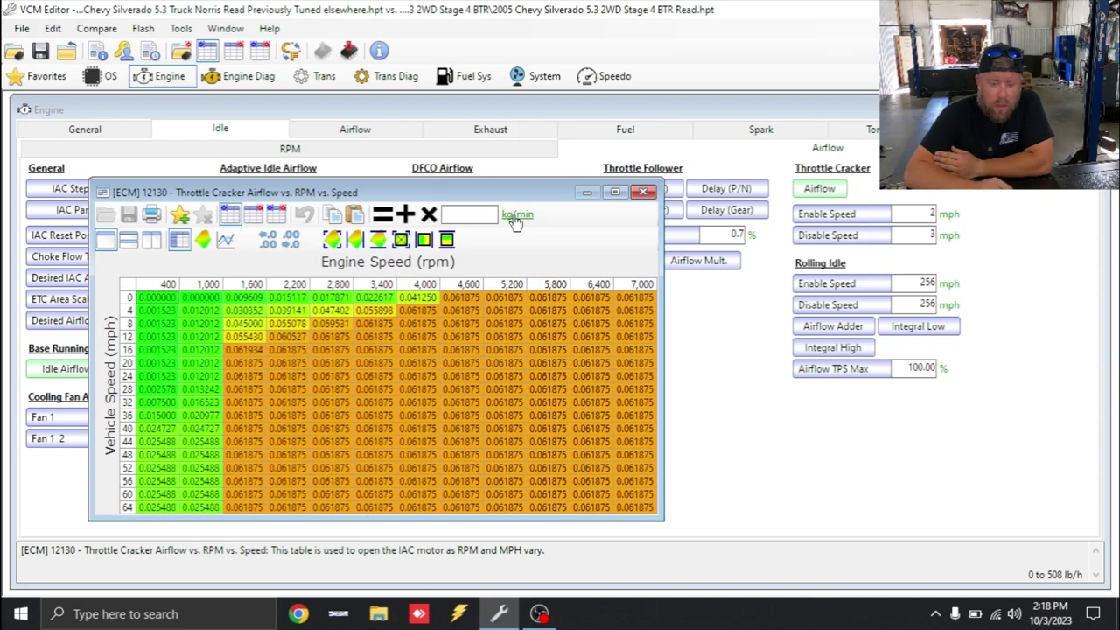
pyautogui.click(512, 215)
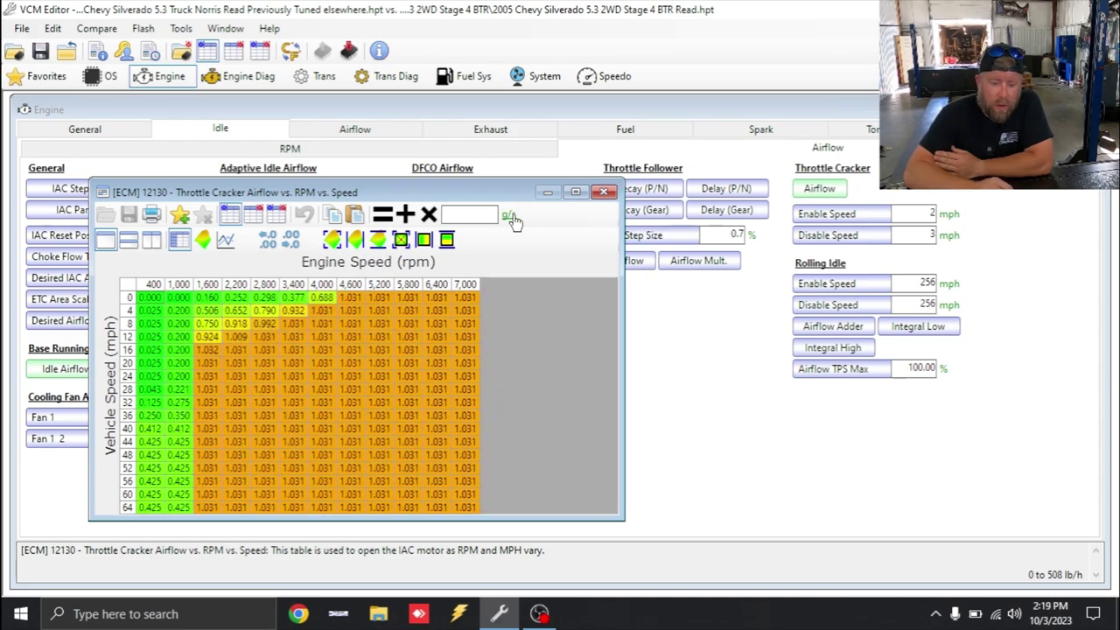
pyautogui.click(252, 216)
pyautogui.click(250, 219)
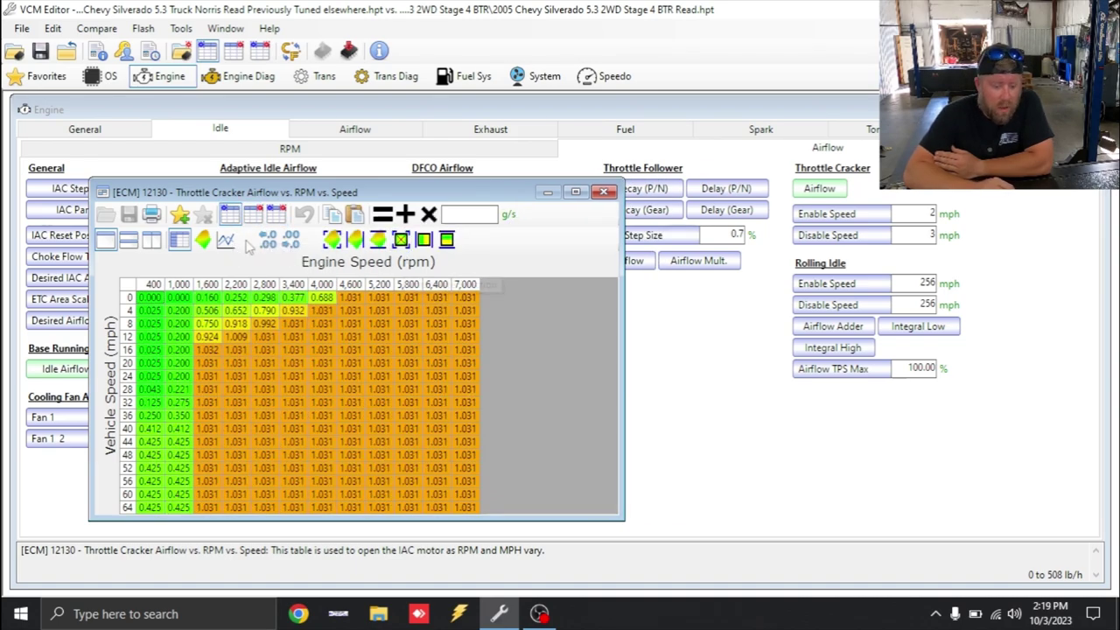
pyautogui.click(252, 216)
pyautogui.click(252, 216)
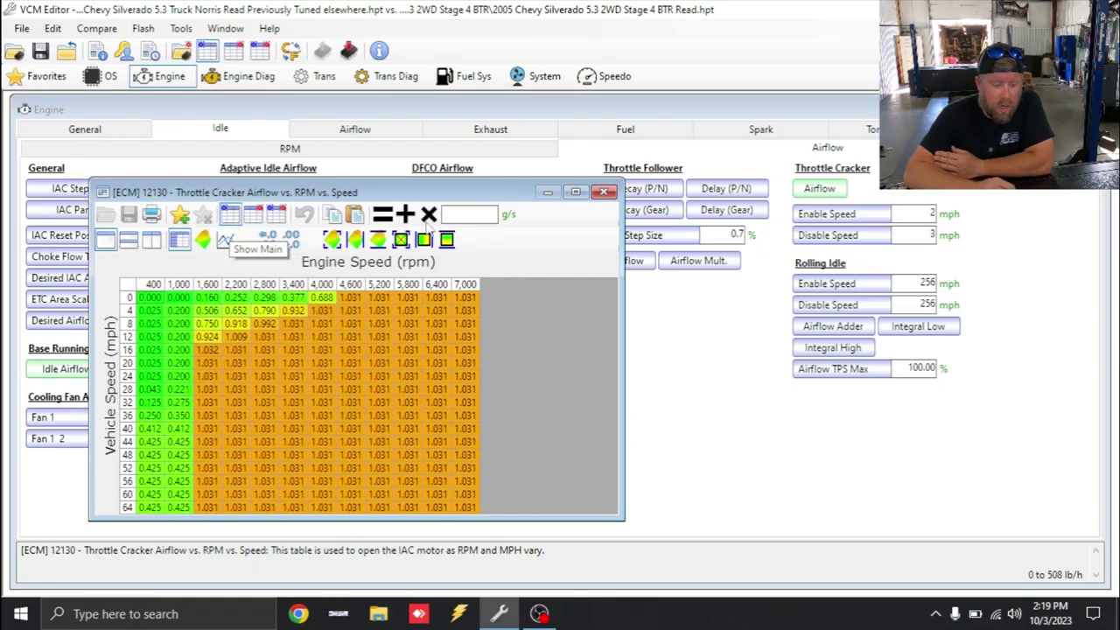
pyautogui.click(603, 192)
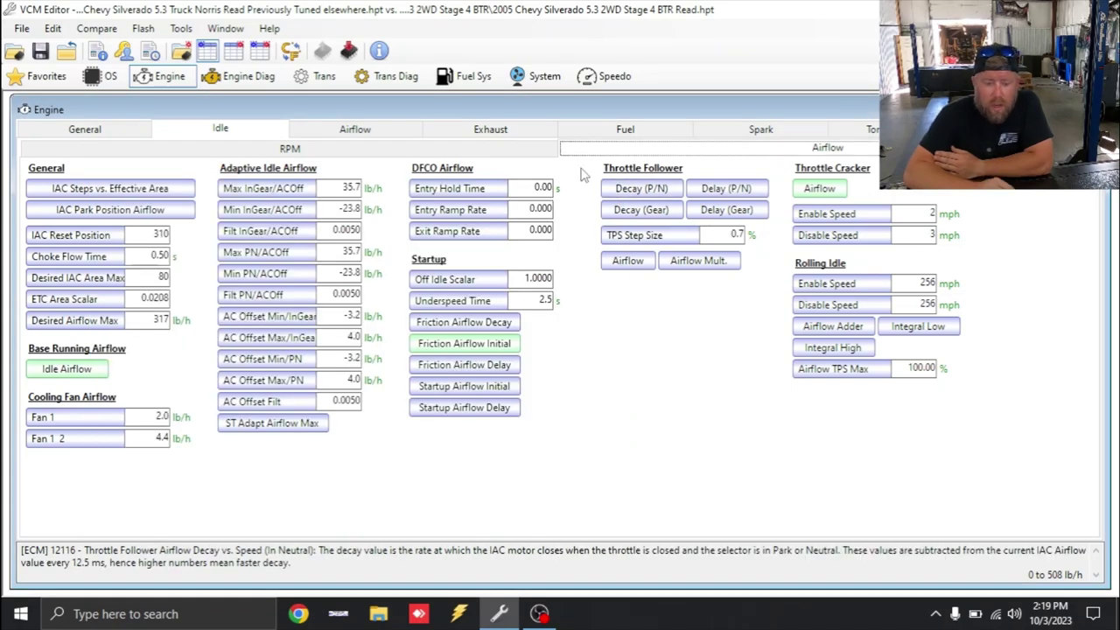
# Look through the engine's general, dynamic and throttle airflow settings for differences from the comparison file.
pyautogui.click(371, 130)
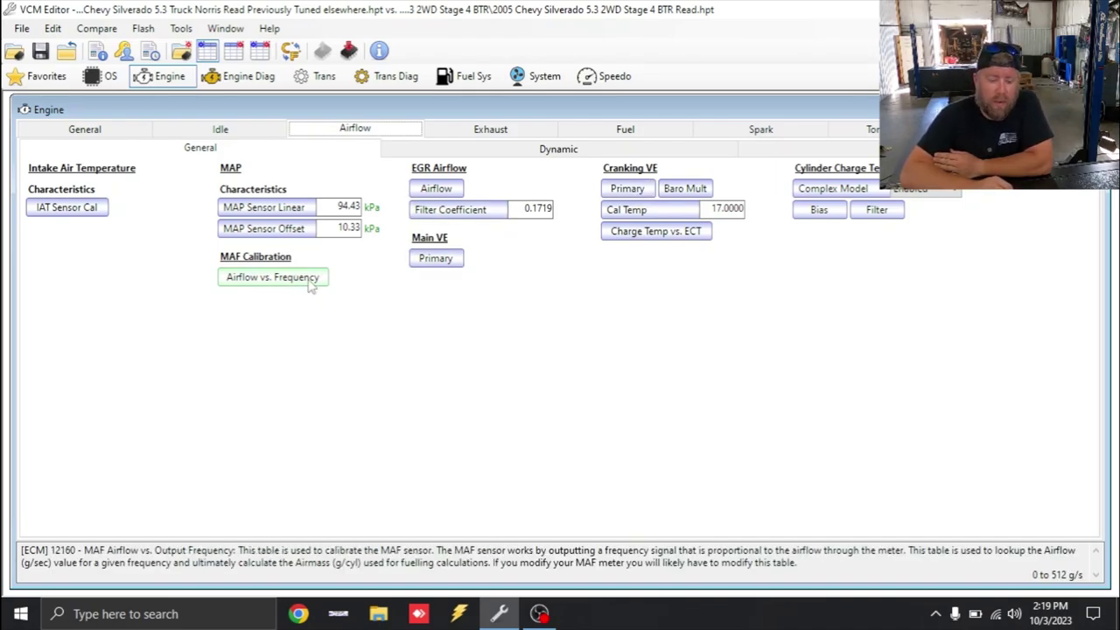
pyautogui.click(530, 152)
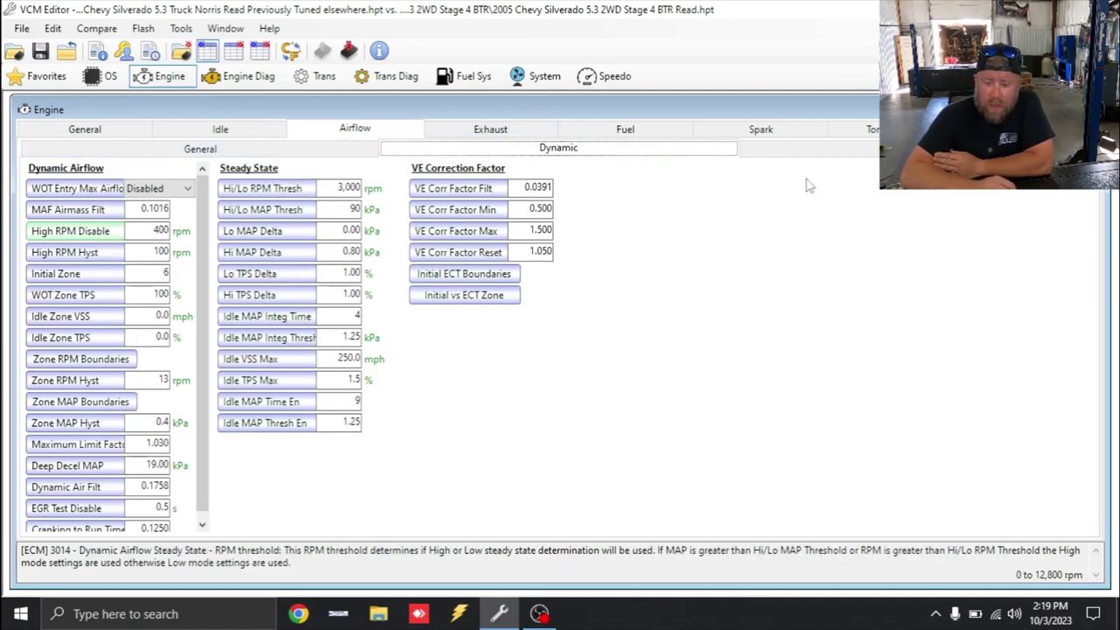
pyautogui.click(829, 155)
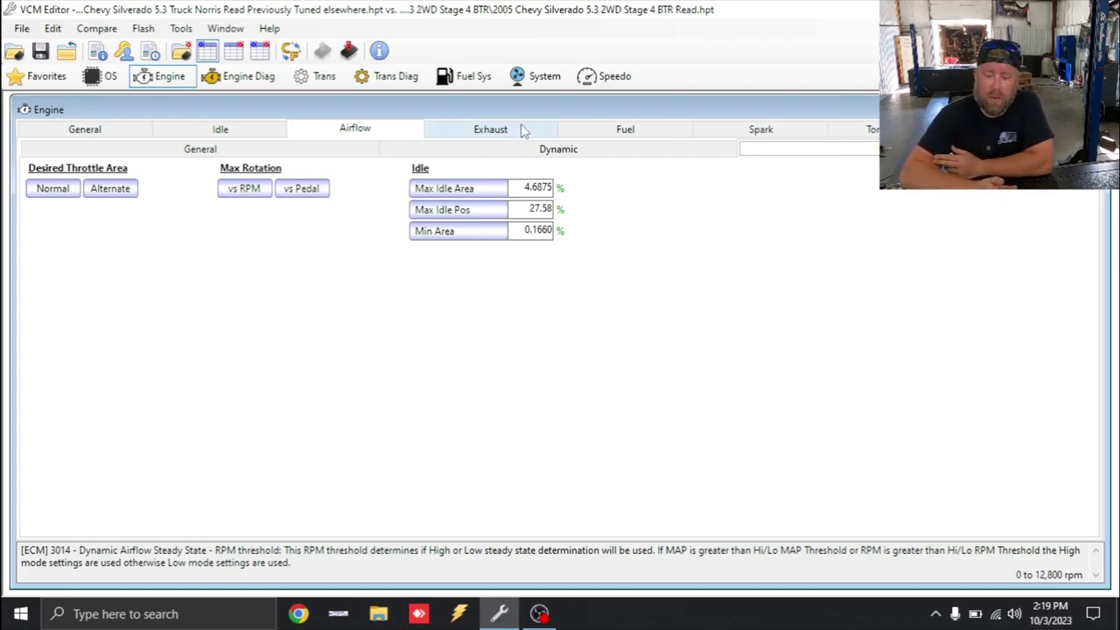
# Examine the MAF calibration Airflow vs. Frequency table, view the main file's curve as a line graph, and close it.
pyautogui.click(199, 149)
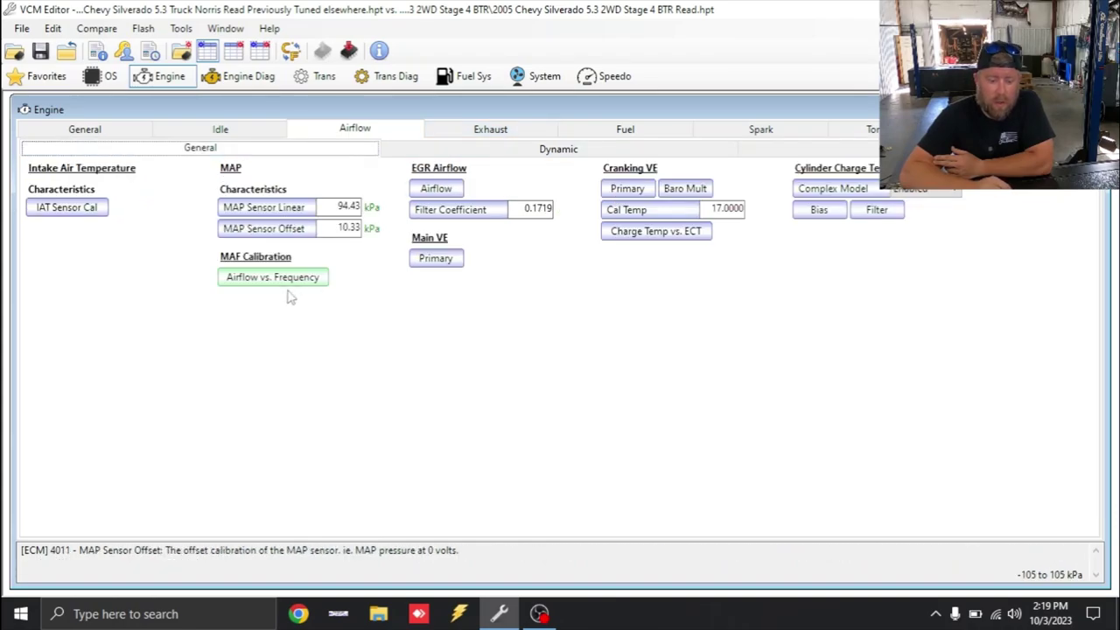
pyautogui.click(274, 281)
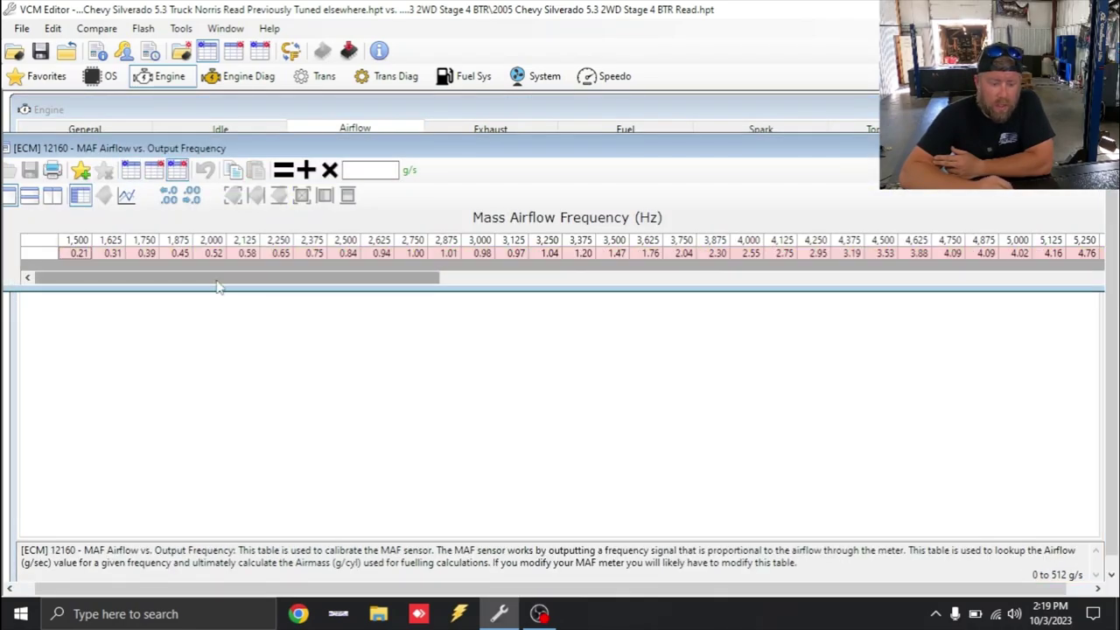
pyautogui.moveTo(221, 289); pyautogui.dragTo(670, 289)
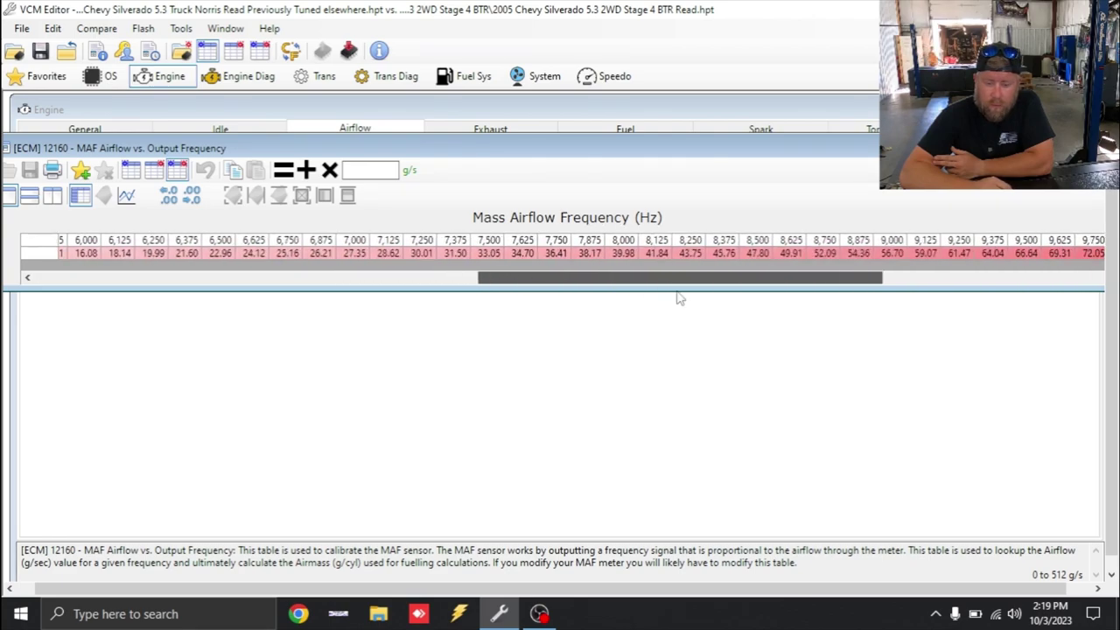
pyautogui.press('Escape')
pyautogui.click(297, 282)
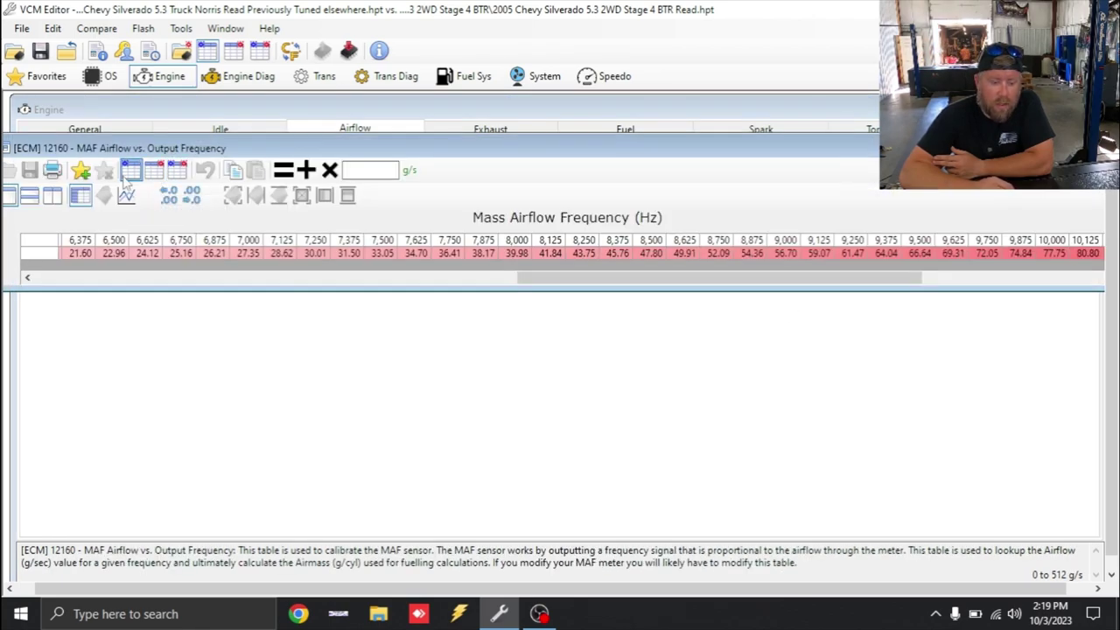
pyautogui.click(130, 169)
pyautogui.click(127, 197)
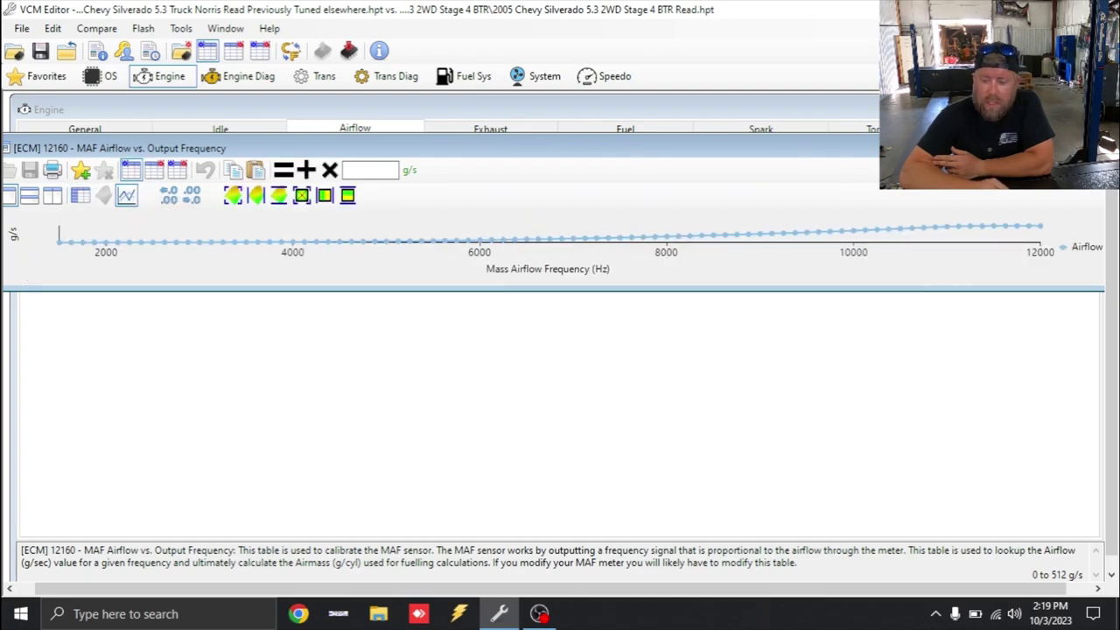
pyautogui.click(1094, 148)
# Check the exhaust settings and the Stoich AFR table in the general fuel settings.
pyautogui.click(536, 138)
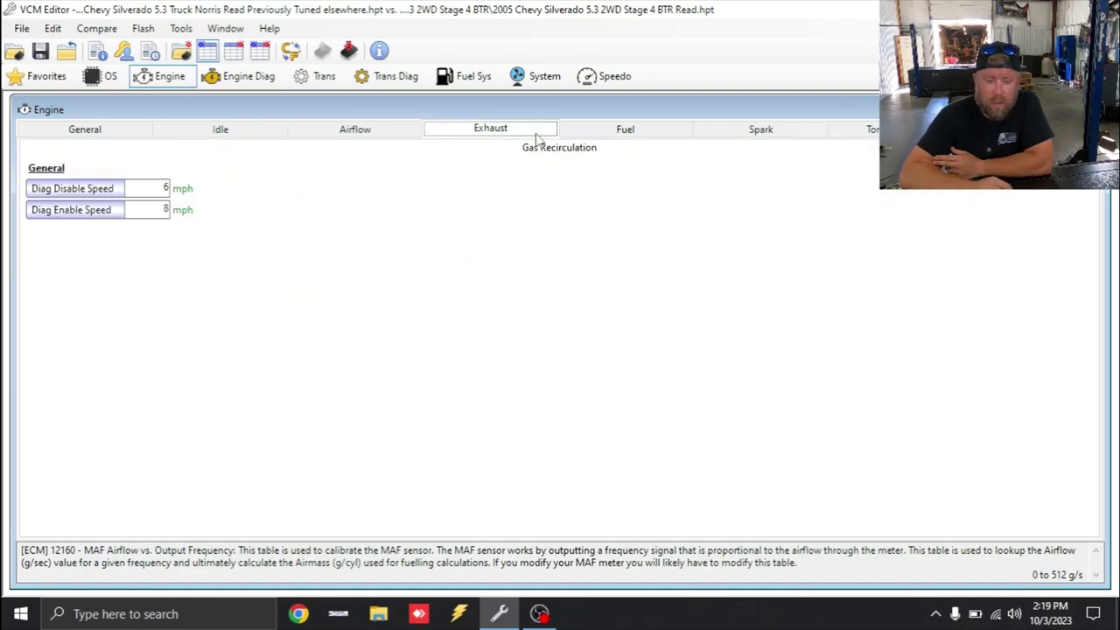
pyautogui.click(590, 131)
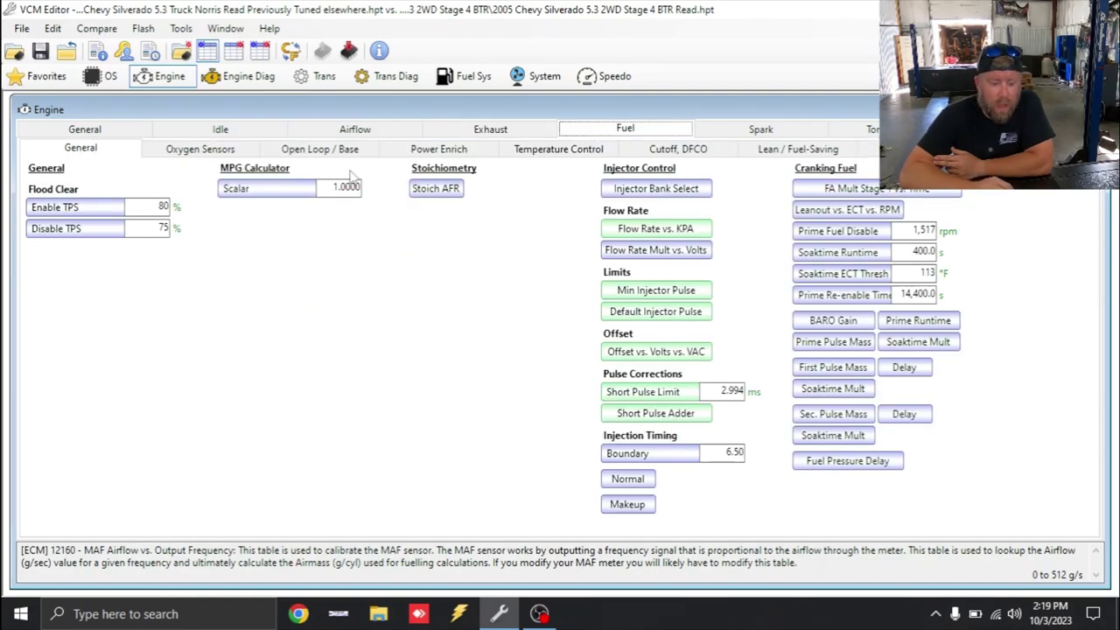
pyautogui.click(446, 191)
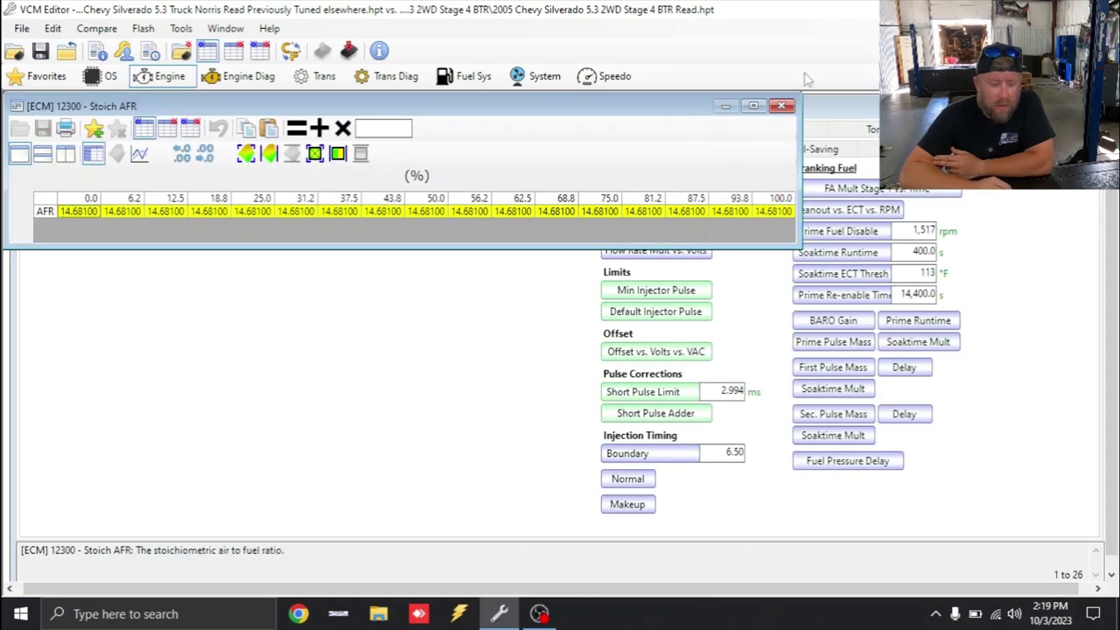
pyautogui.click(783, 107)
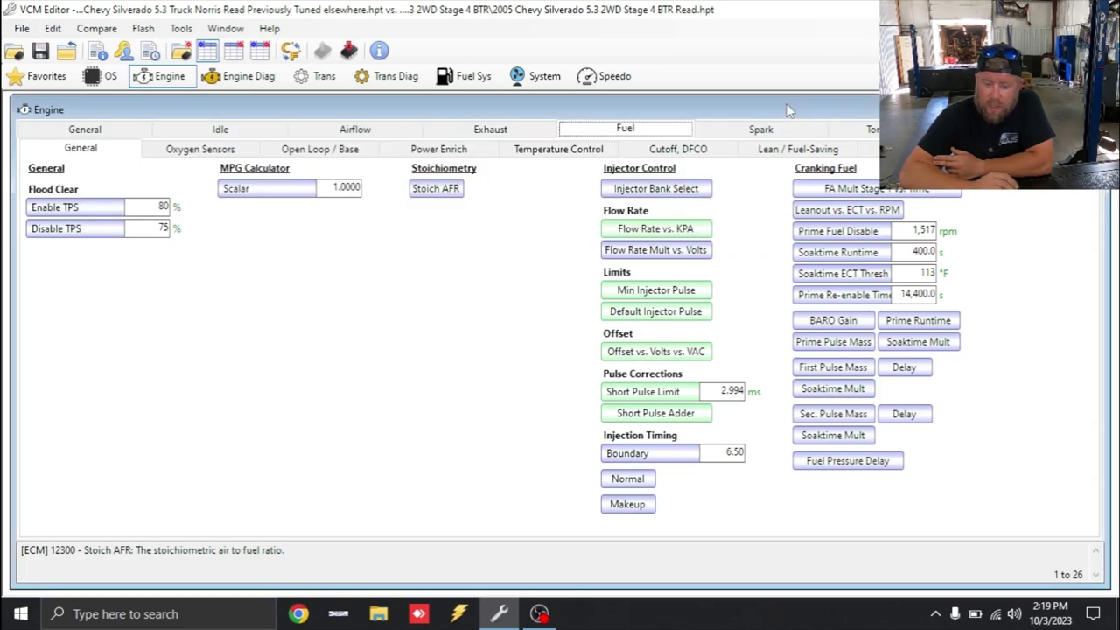
# Compare the injector Flow Rate vs. KPA table between the main and comparison files, and close it.
pyautogui.click(685, 231)
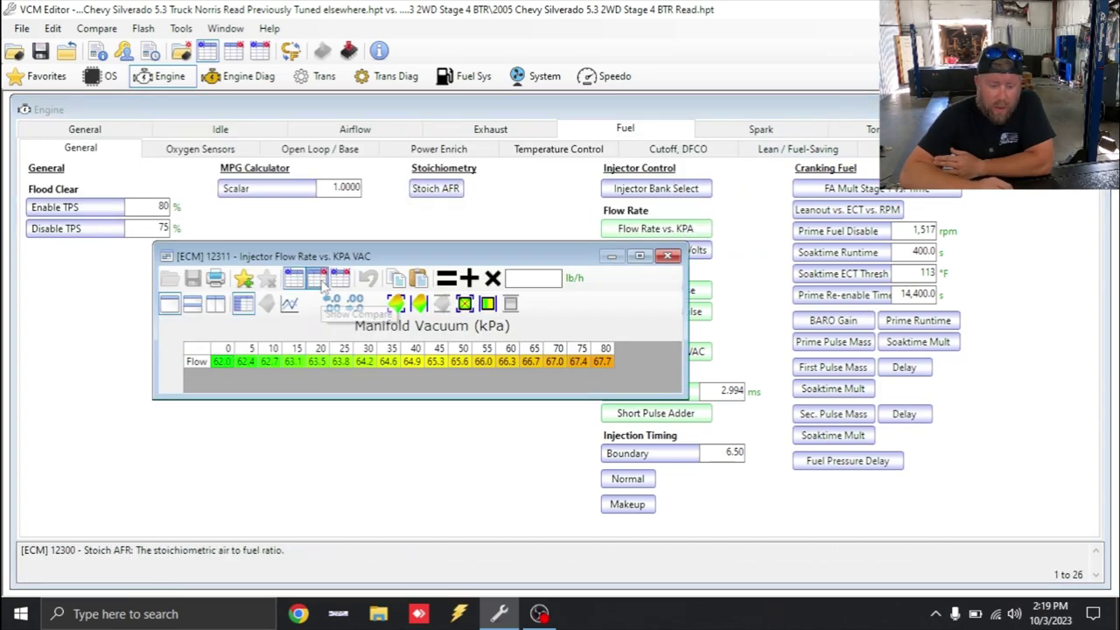
pyautogui.click(317, 278)
pyautogui.click(294, 278)
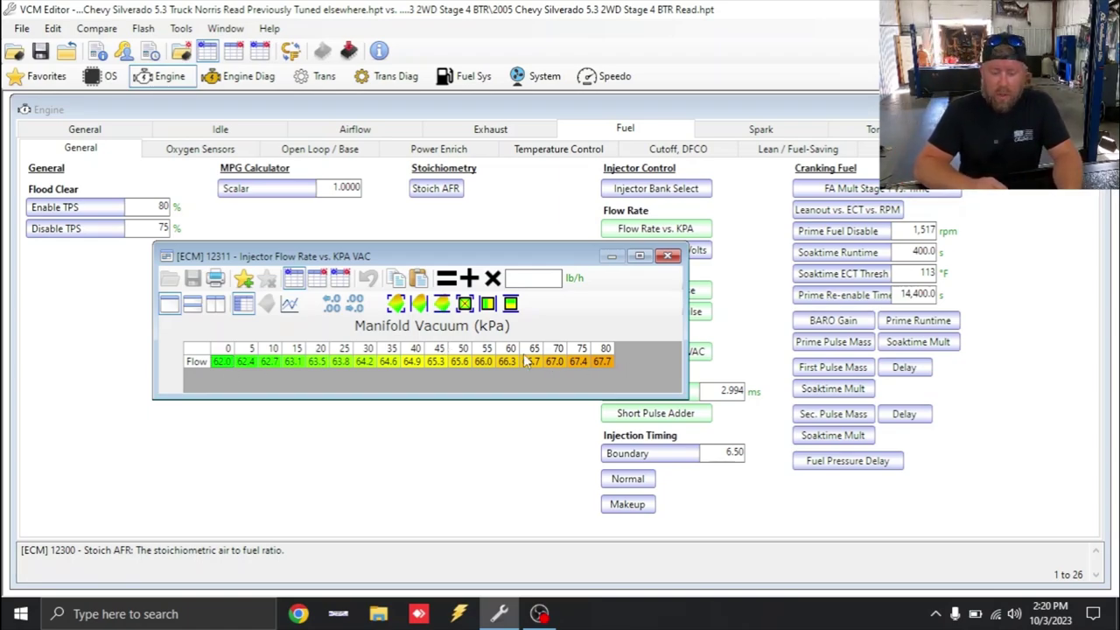
pyautogui.click(667, 255)
# Inspect the main file's injector Offset vs. Volts vs. VAC table, and close it.
pyautogui.click(665, 351)
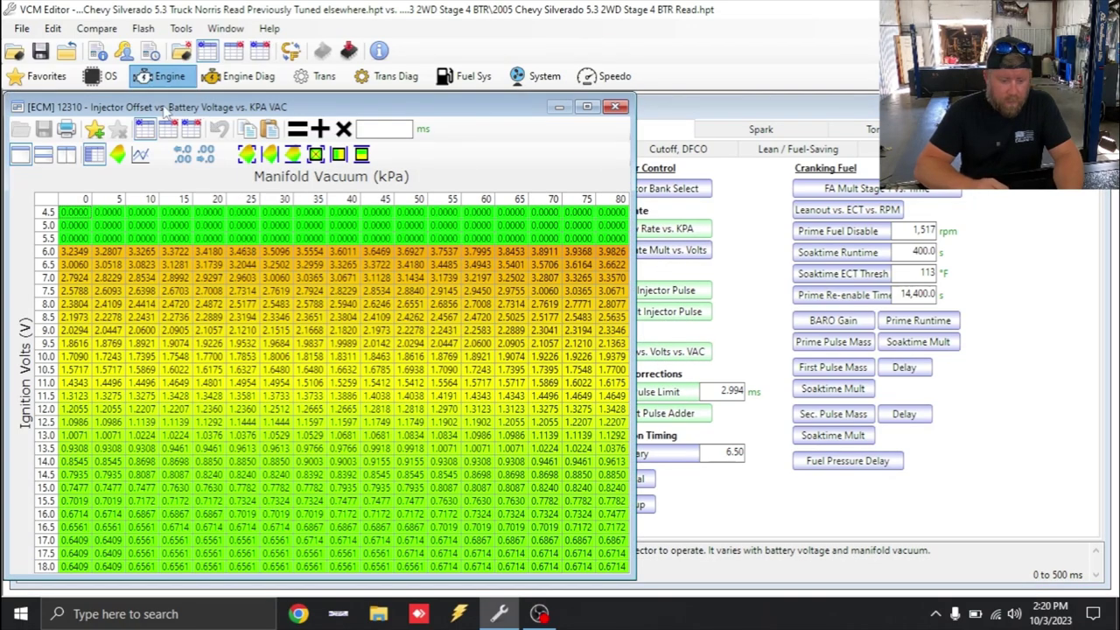
pyautogui.click(144, 131)
pyautogui.click(144, 131)
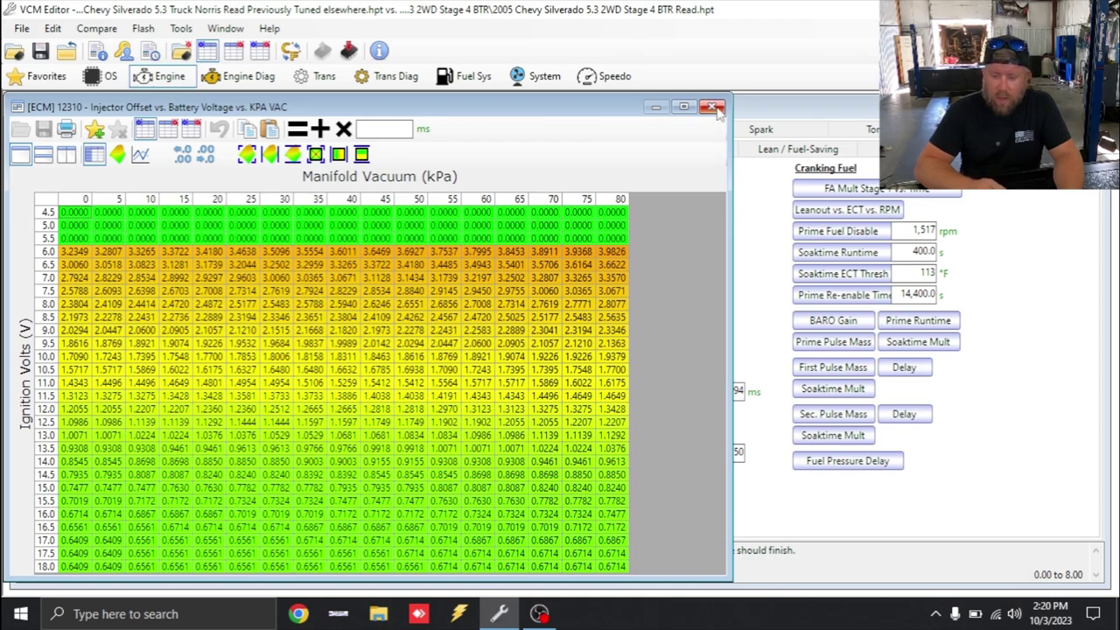
pyautogui.click(719, 107)
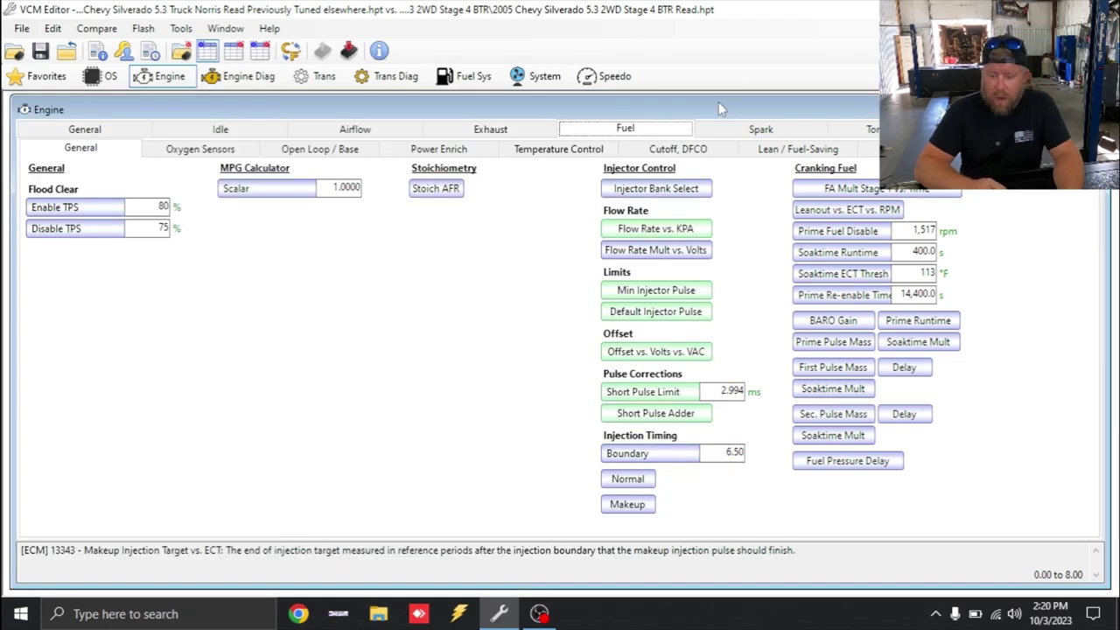
# Review the oxygen sensor, open loop and power enrichment fuel settings, including the gasoline EQ Ratio table.
pyautogui.click(243, 149)
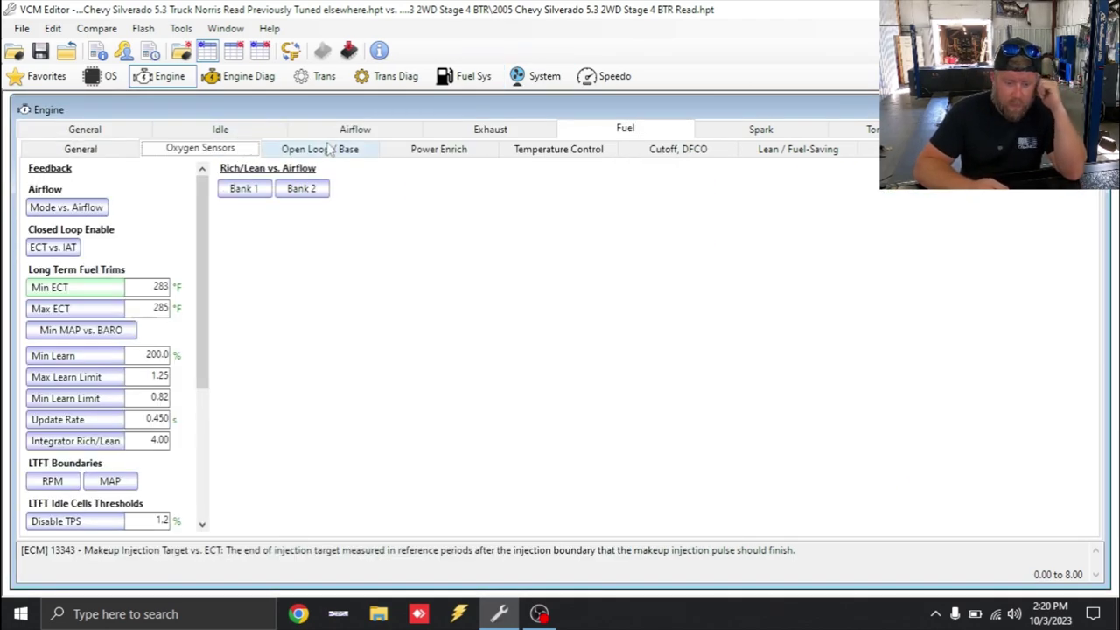
pyautogui.click(352, 152)
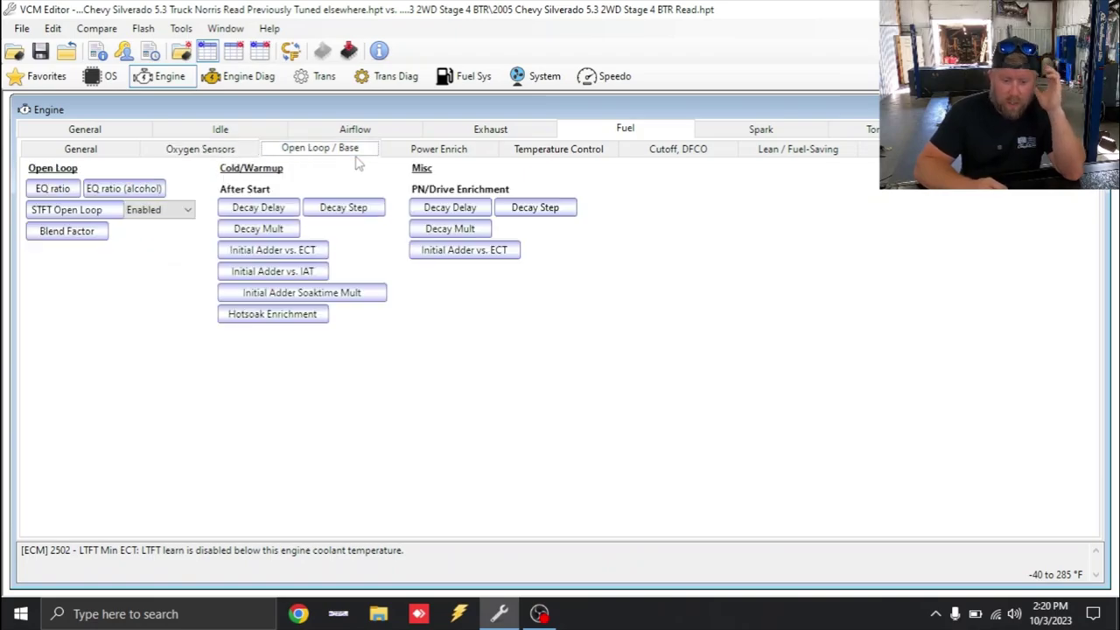
pyautogui.click(429, 149)
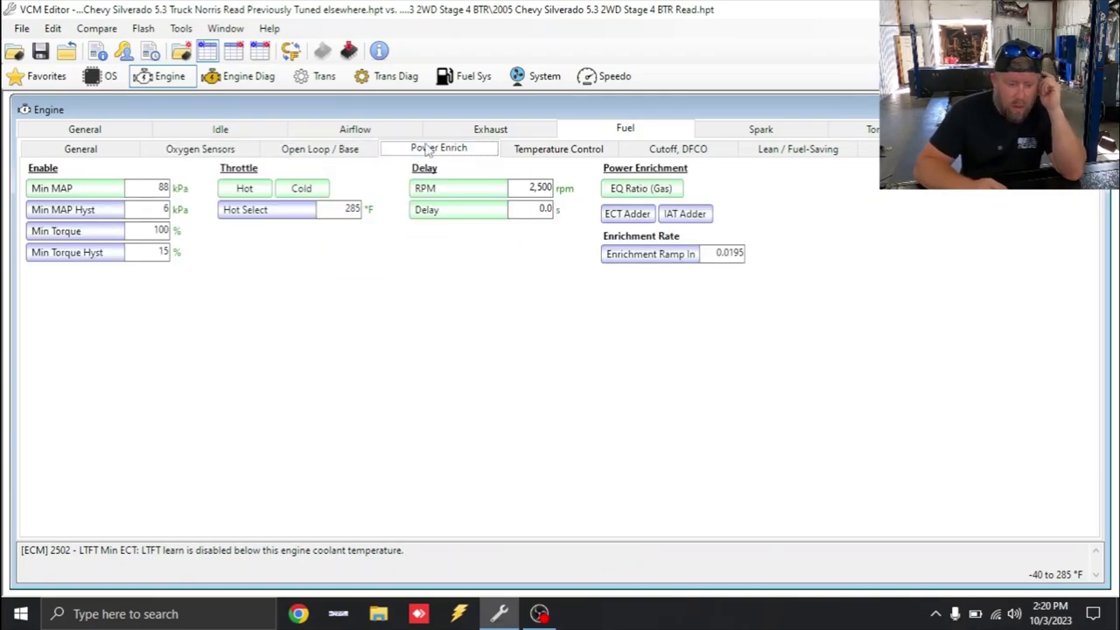
pyautogui.click(628, 187)
pyautogui.click(598, 106)
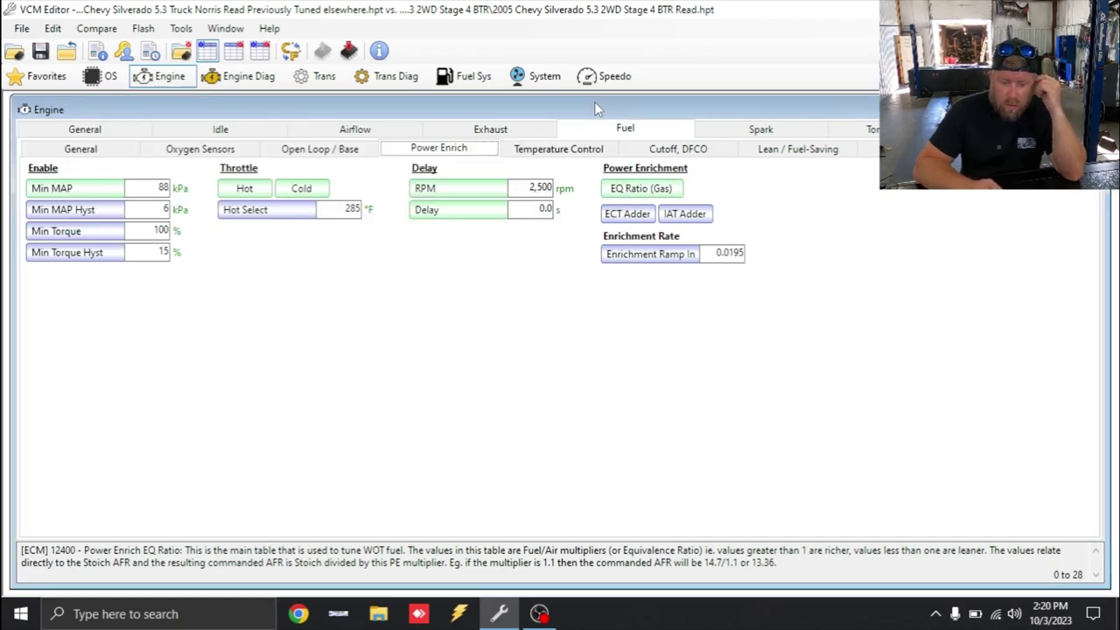
# Review the fuel settings for temperature control, cutoff and DFCO, lean/fuel-saving and flex fuel.
pyautogui.click(531, 150)
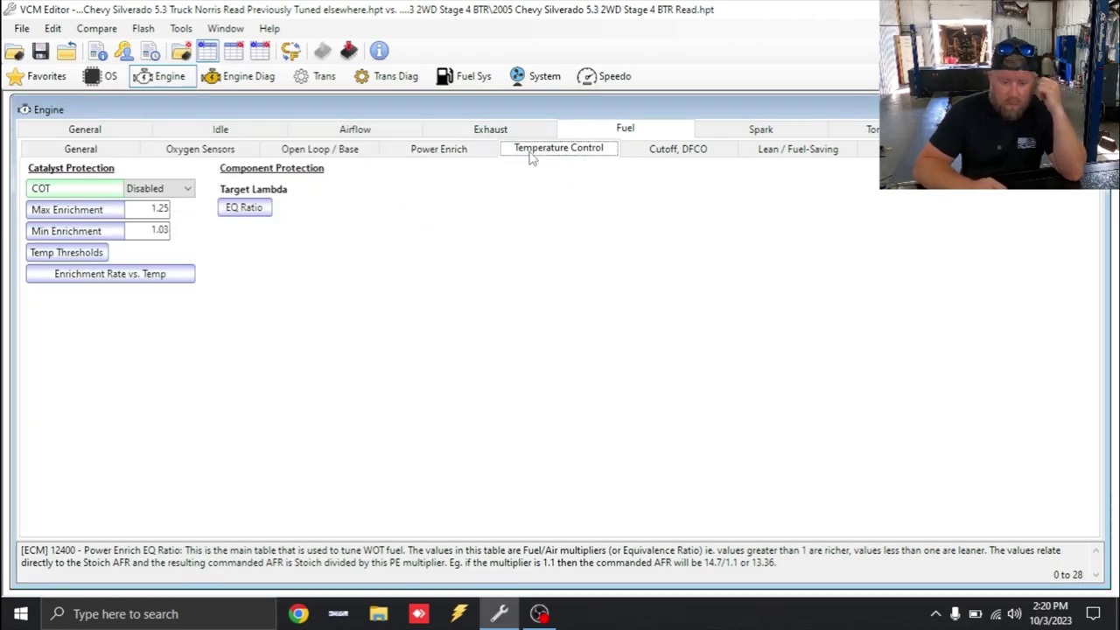
pyautogui.click(667, 152)
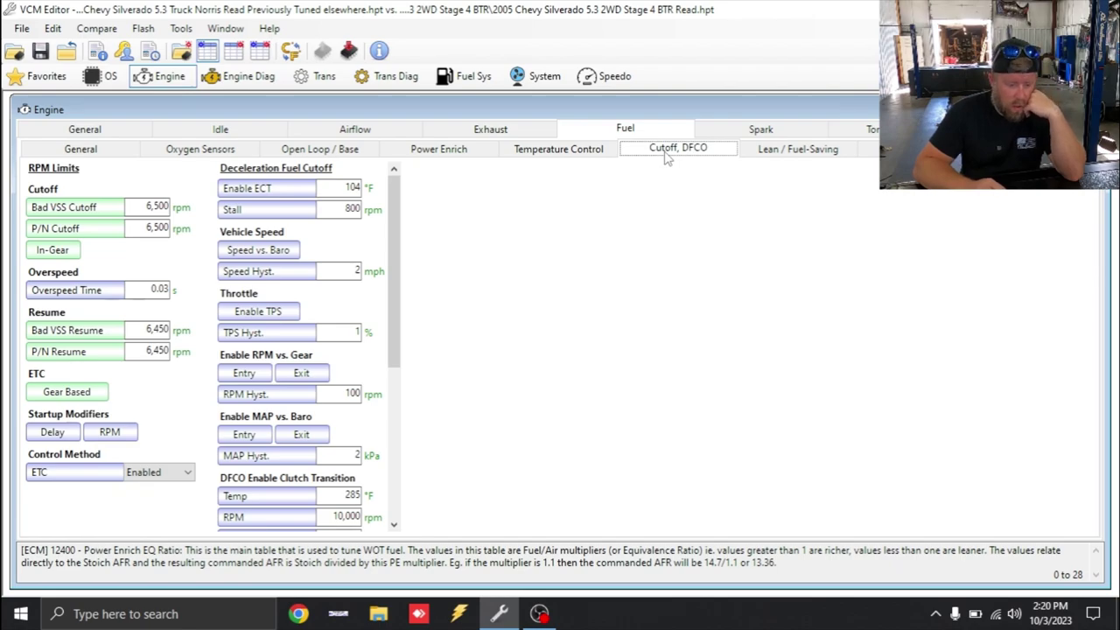
pyautogui.click(785, 149)
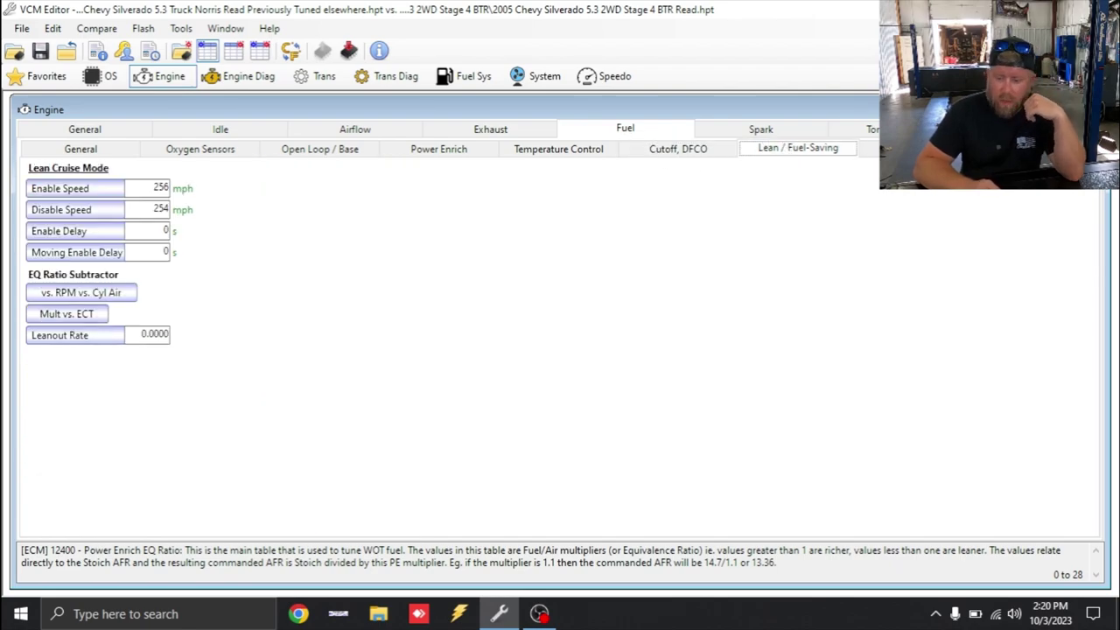
pyautogui.click(916, 149)
pyautogui.click(1036, 148)
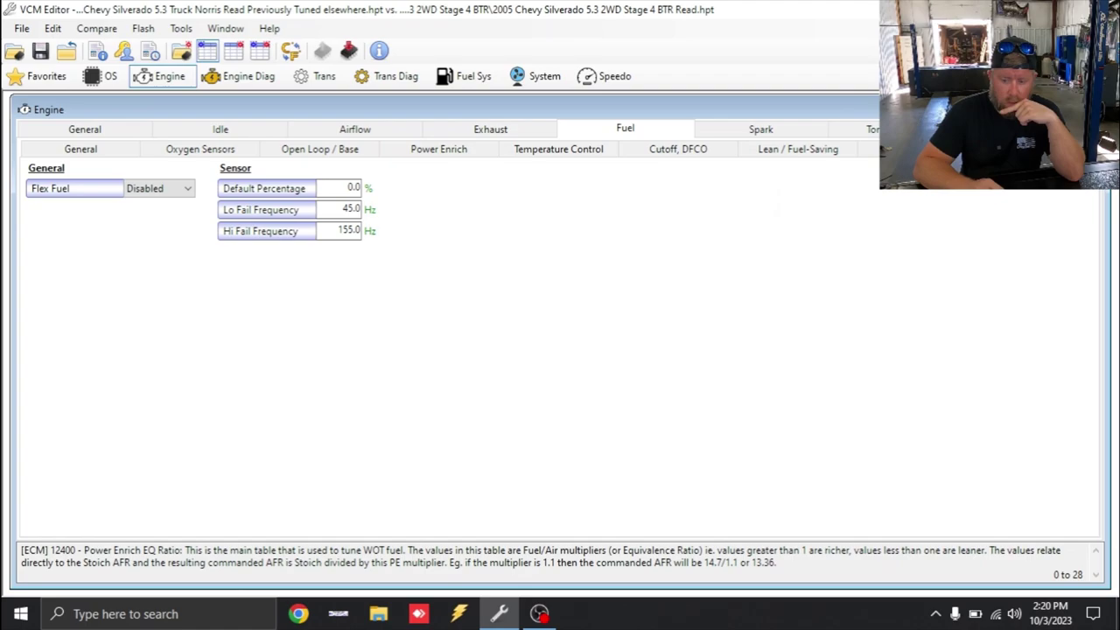
# Inspect the High Octane Main Spark vs. Airmass vs. RPM table as a 3D surface, rotating it to examine its shape.
pyautogui.click(784, 130)
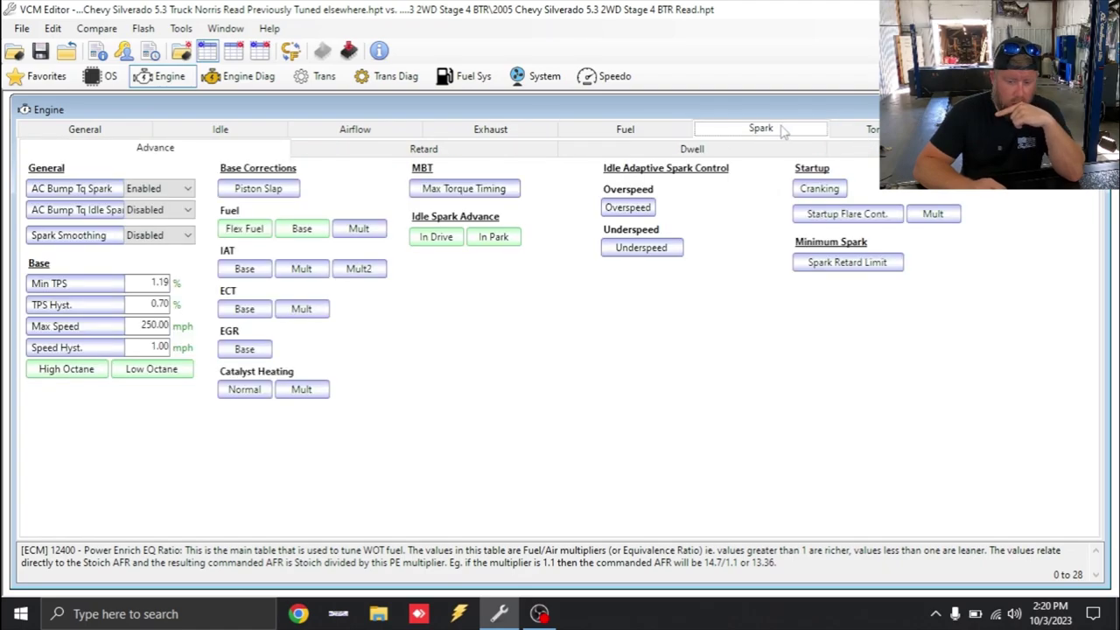
pyautogui.click(84, 372)
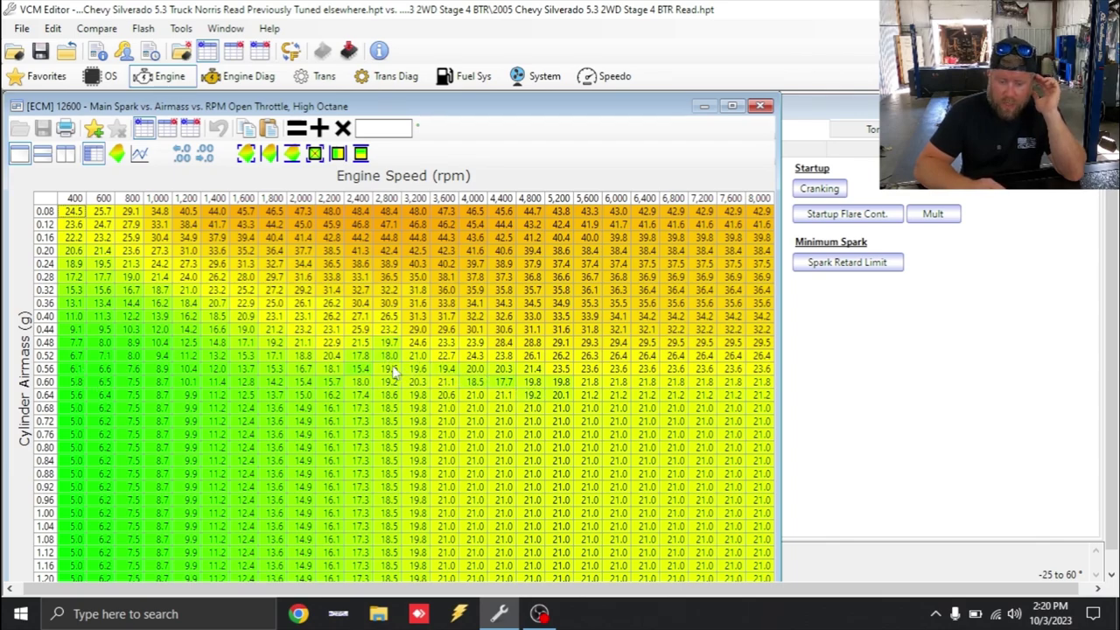
pyautogui.click(116, 153)
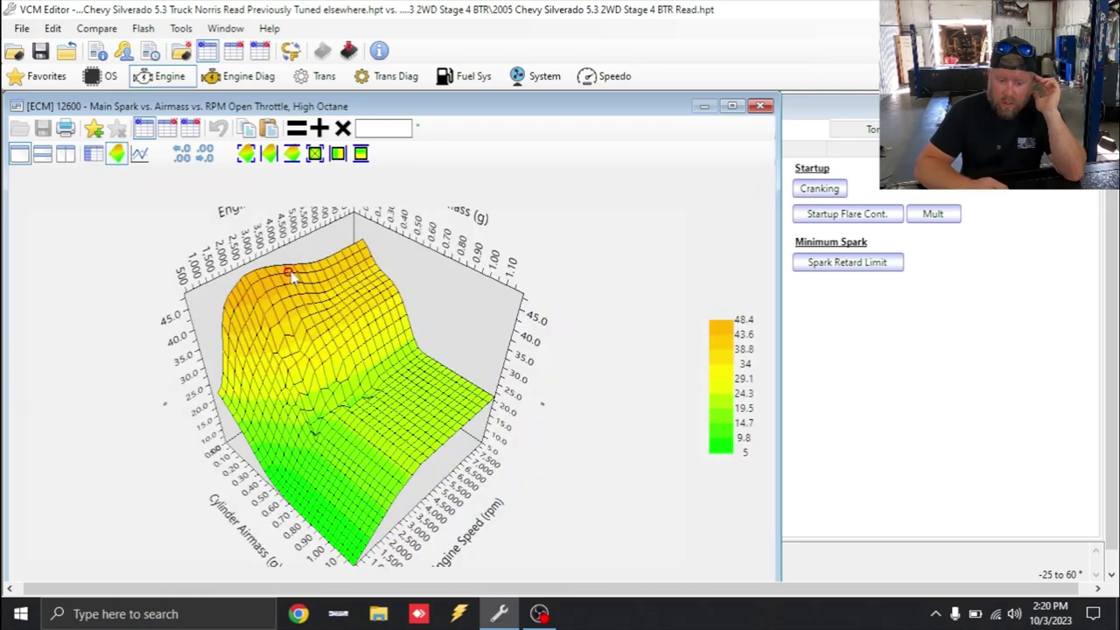
pyautogui.moveTo(326, 296); pyautogui.dragTo(364, 300)
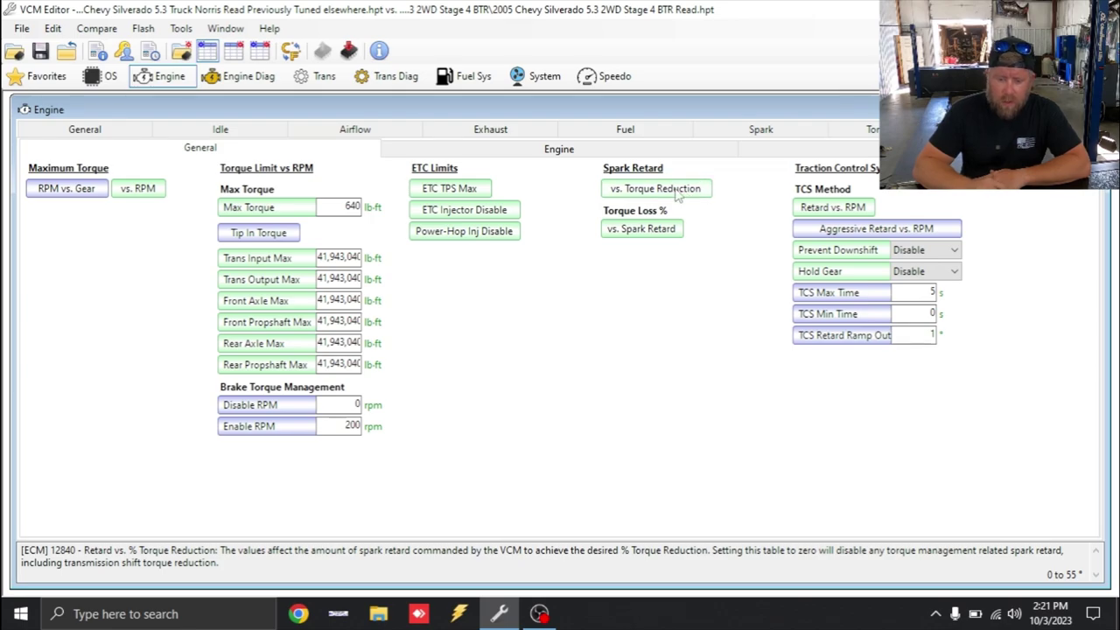
# Inspect the Retard vs. % Torque Reduction table and close it, and check the remaining torque management settings, including Drivetrain Abuse.
pyautogui.click(674, 191)
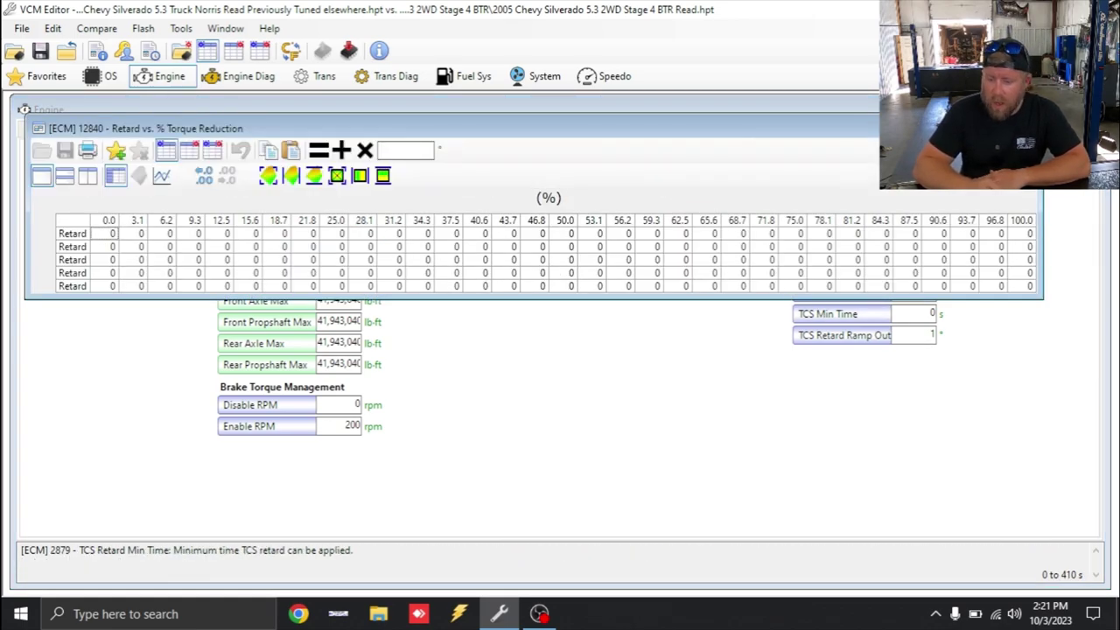
pyautogui.click(1033, 128)
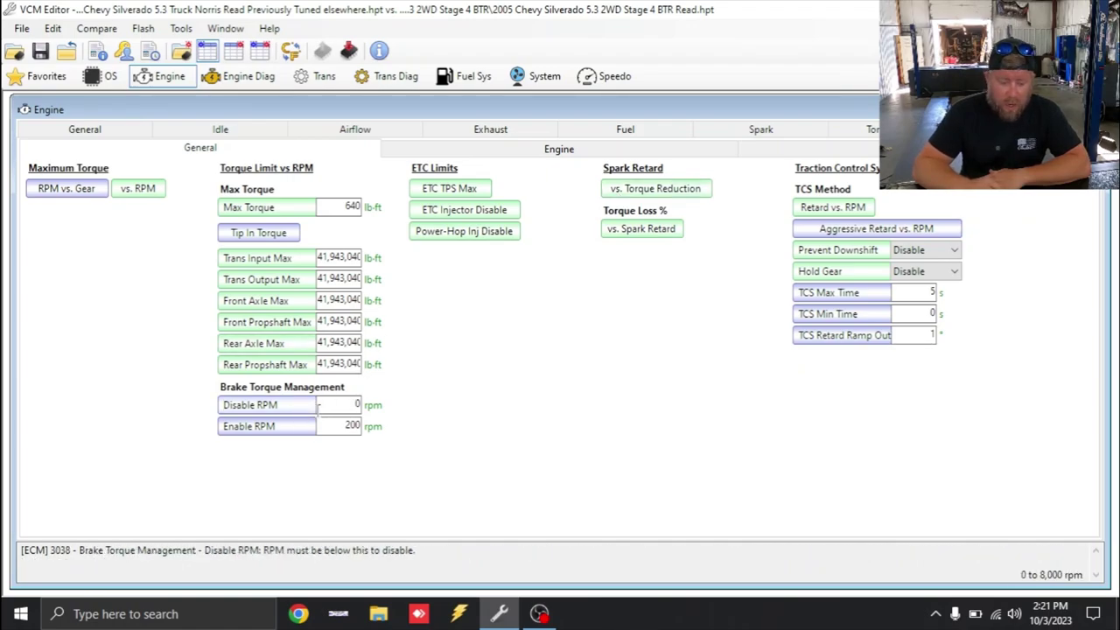
pyautogui.click(630, 149)
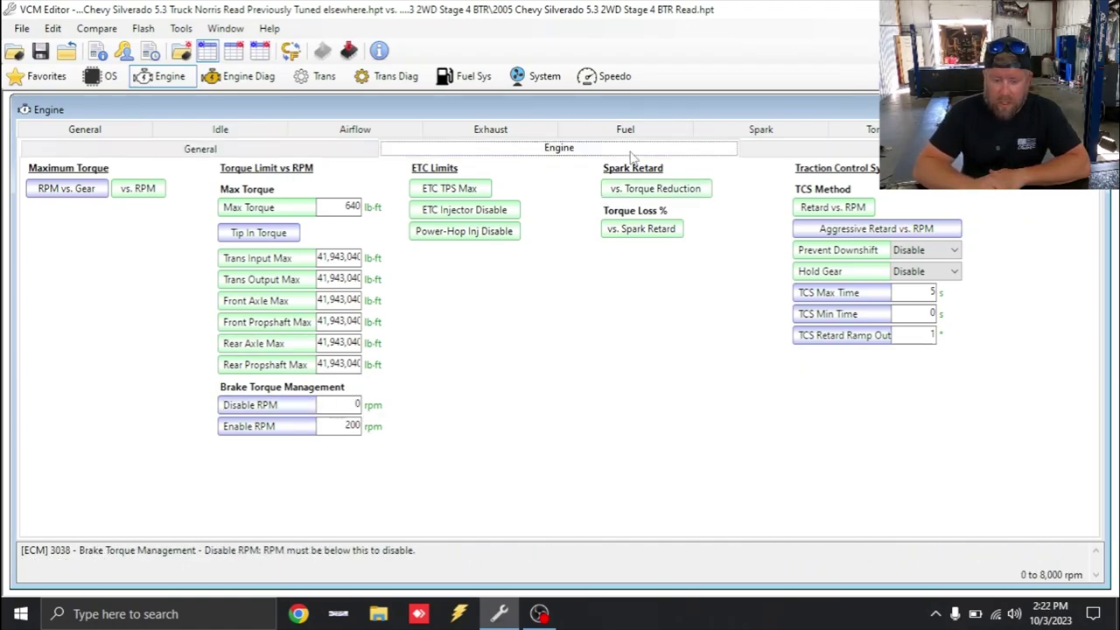
pyautogui.click(876, 151)
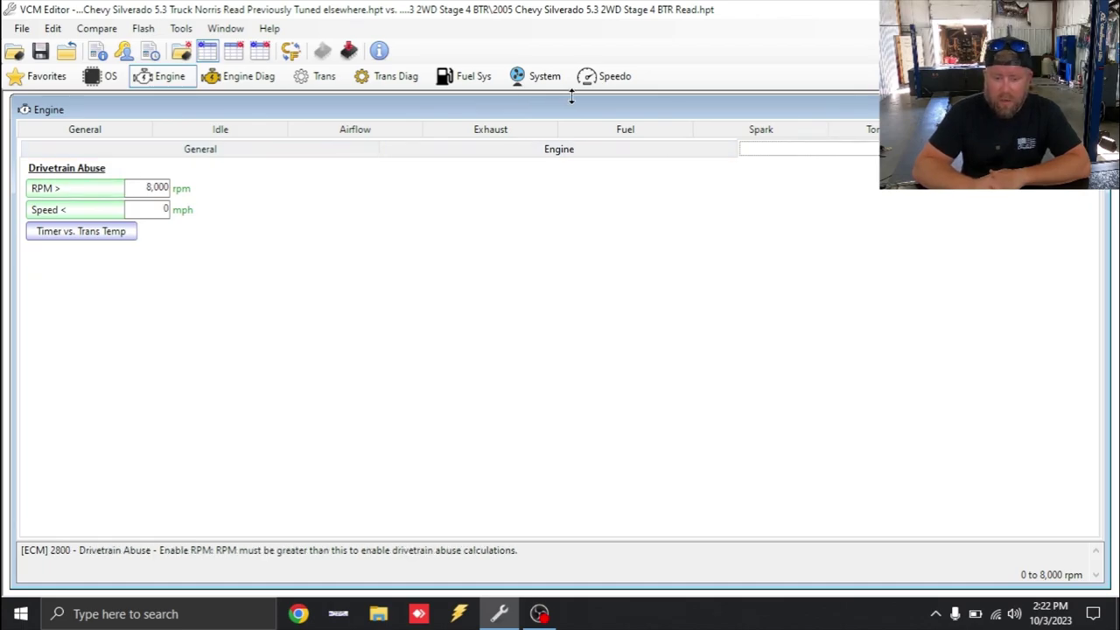
# Review the transmission's general, manual, shift general and shift scheduling settings.
pyautogui.click(317, 76)
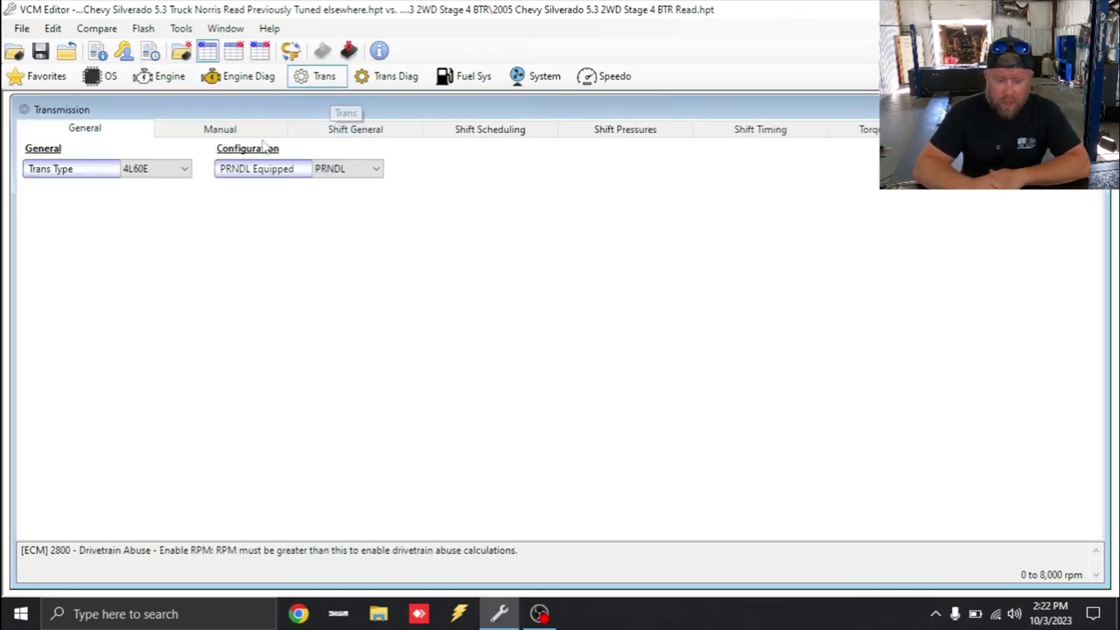
pyautogui.click(229, 131)
pyautogui.click(348, 140)
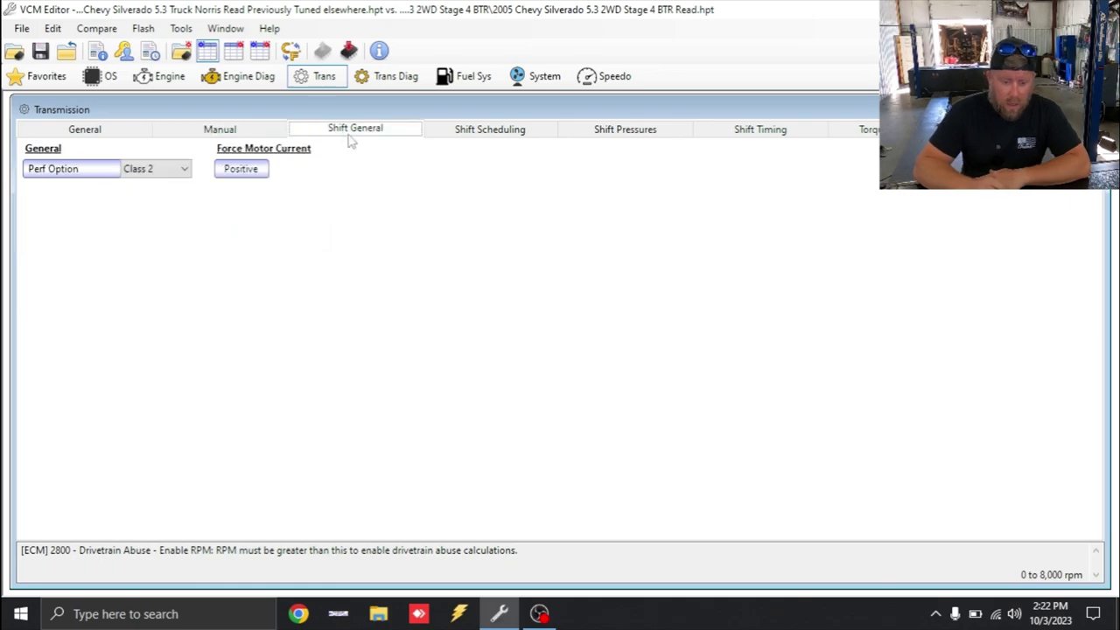
pyautogui.click(484, 138)
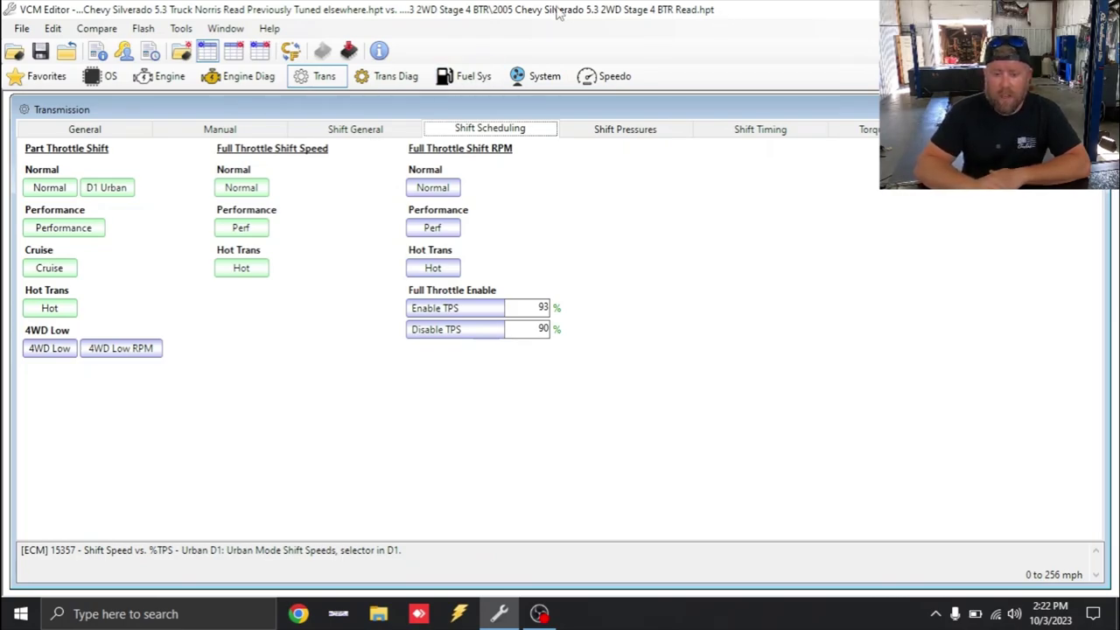
# Inspect the positive Force Motor Current vs. Commanded Line Pressure vs. Temp table, and close it.
pyautogui.click(342, 129)
pyautogui.click(256, 168)
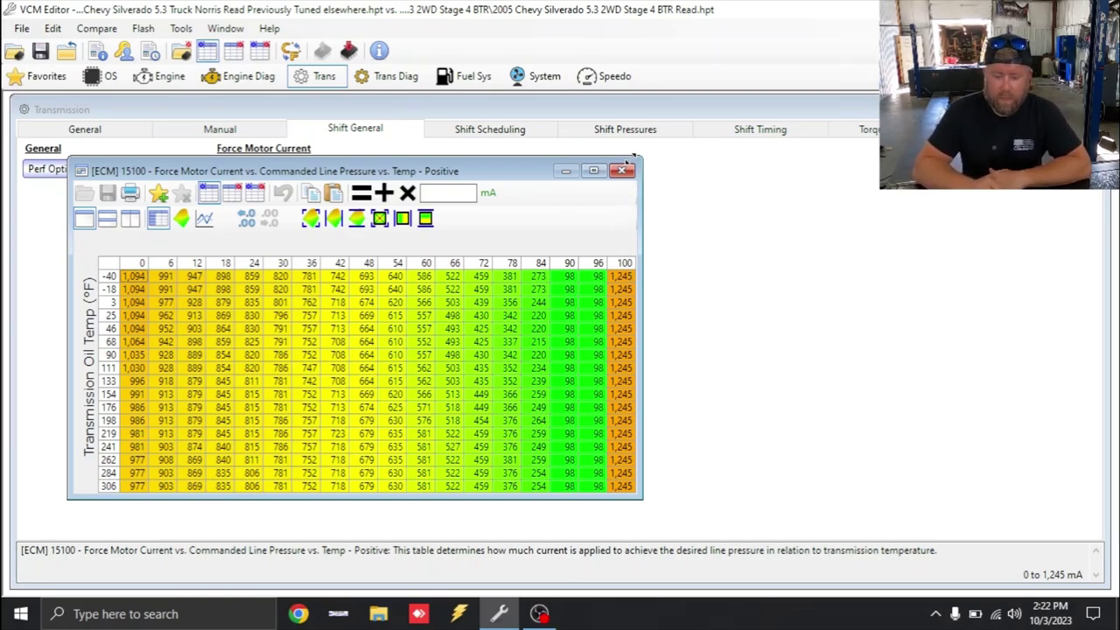
pyautogui.click(621, 170)
# Compare the Normal upshift Base Shift Pressure vs. Torque vs. Gear table between the main and comparison files, and close it.
pyautogui.click(532, 133)
pyautogui.click(600, 133)
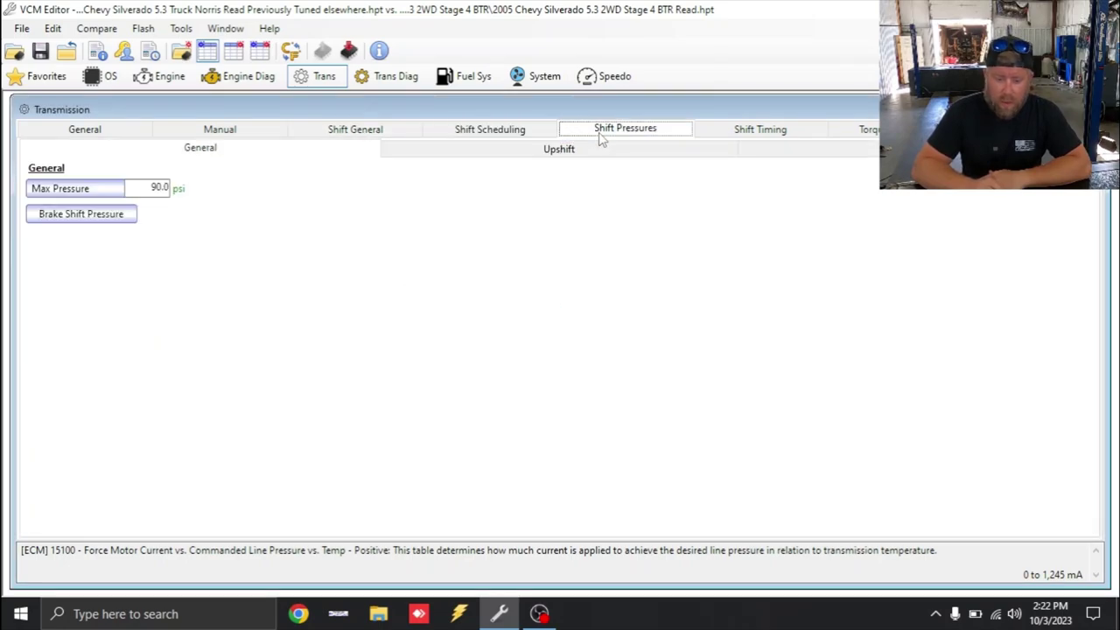
pyautogui.click(581, 152)
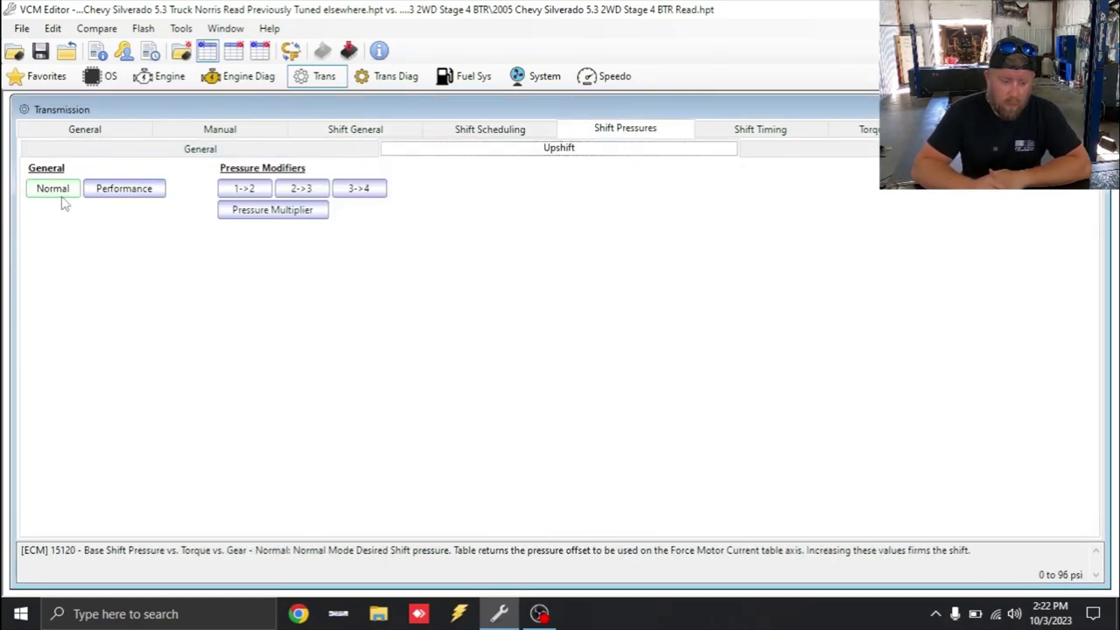
pyautogui.click(53, 189)
pyautogui.click(230, 214)
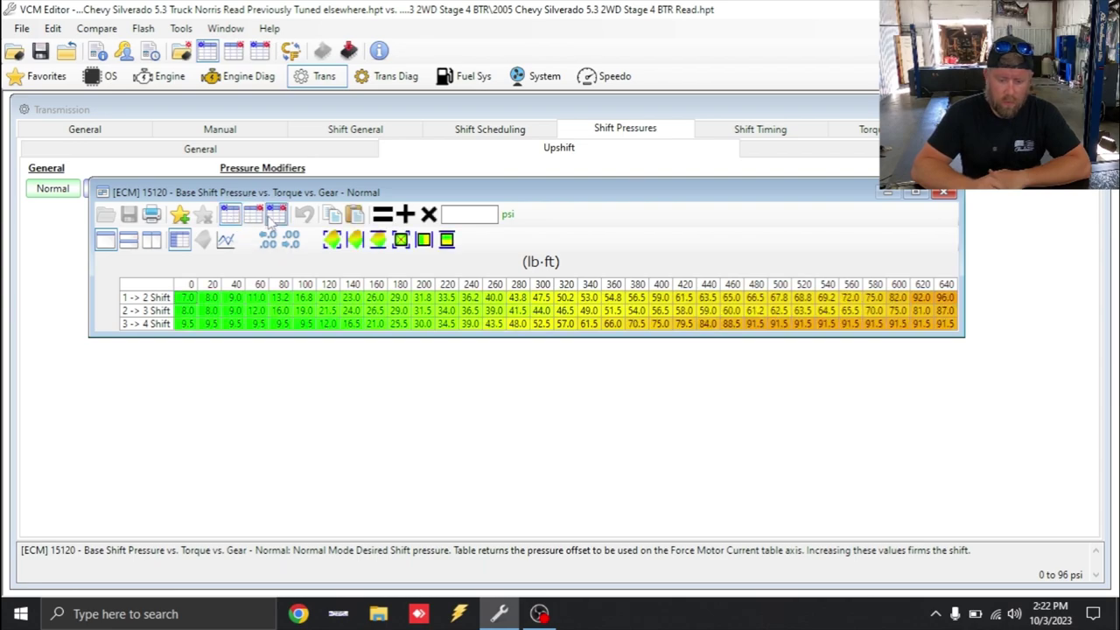
pyautogui.click(277, 214)
pyautogui.click(230, 215)
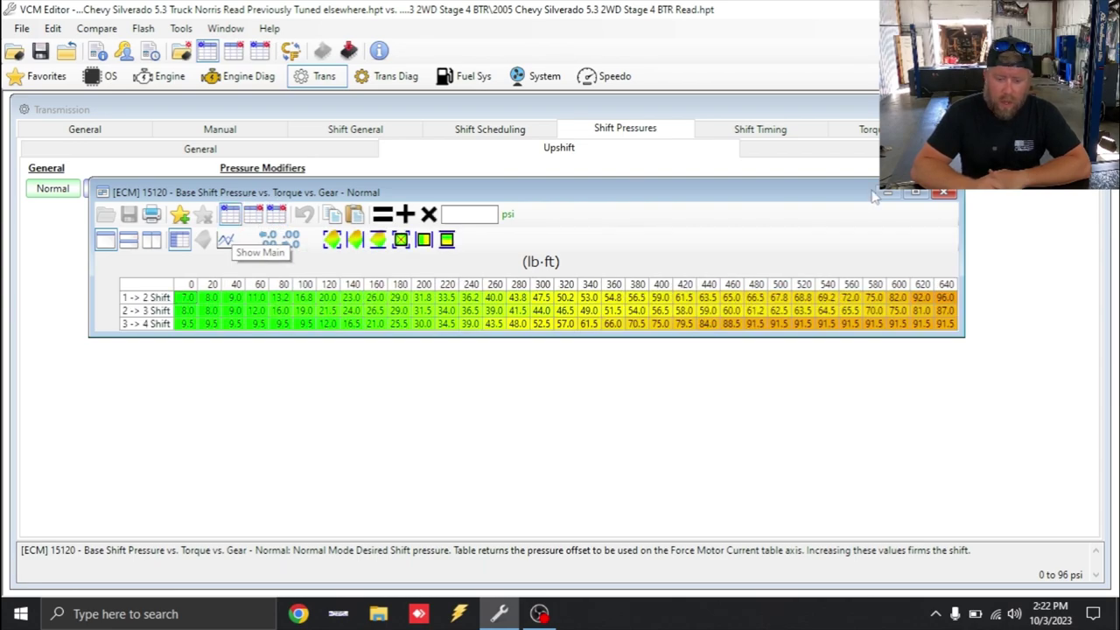
pyautogui.click(943, 192)
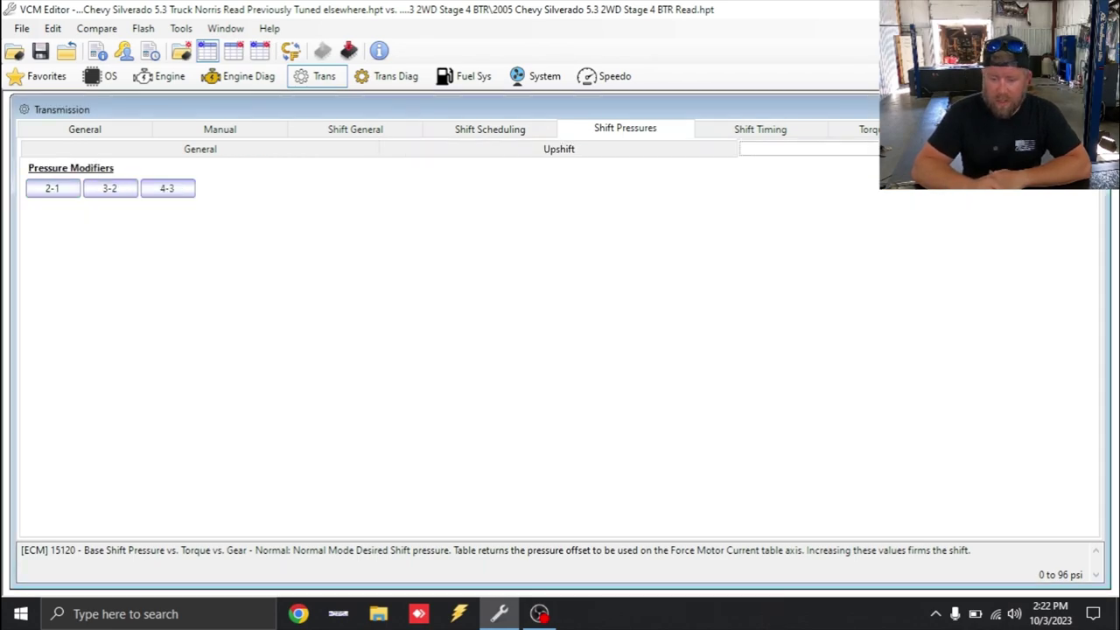
# Compare the Normal Desired Shift Time vs. Torque table between the main and comparison files, and close it.
pyautogui.click(760, 129)
pyautogui.click(49, 189)
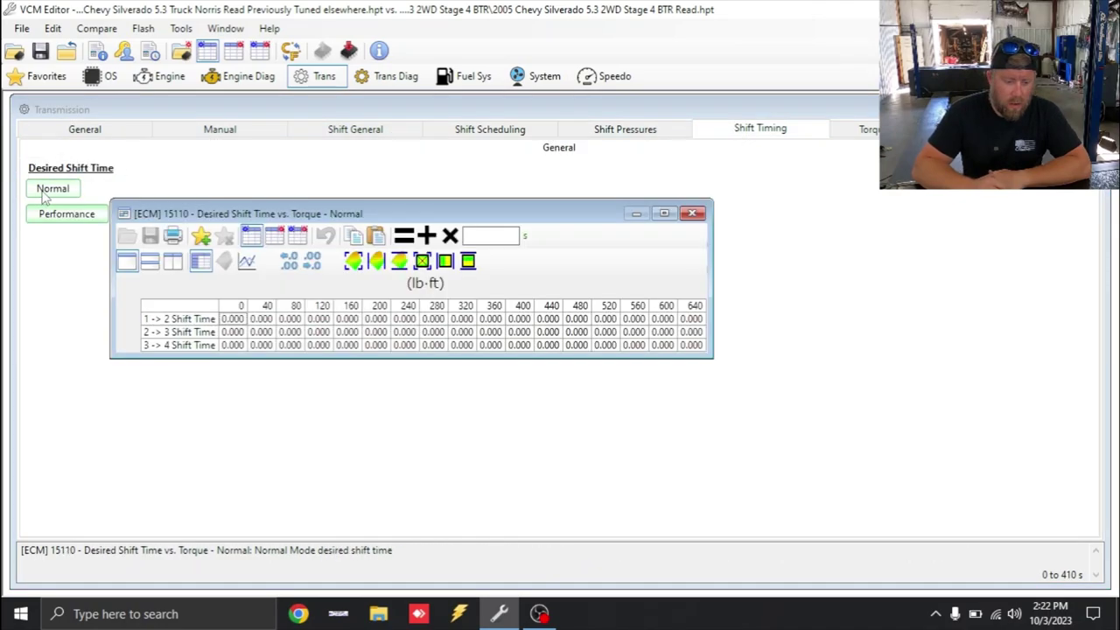
pyautogui.click(251, 236)
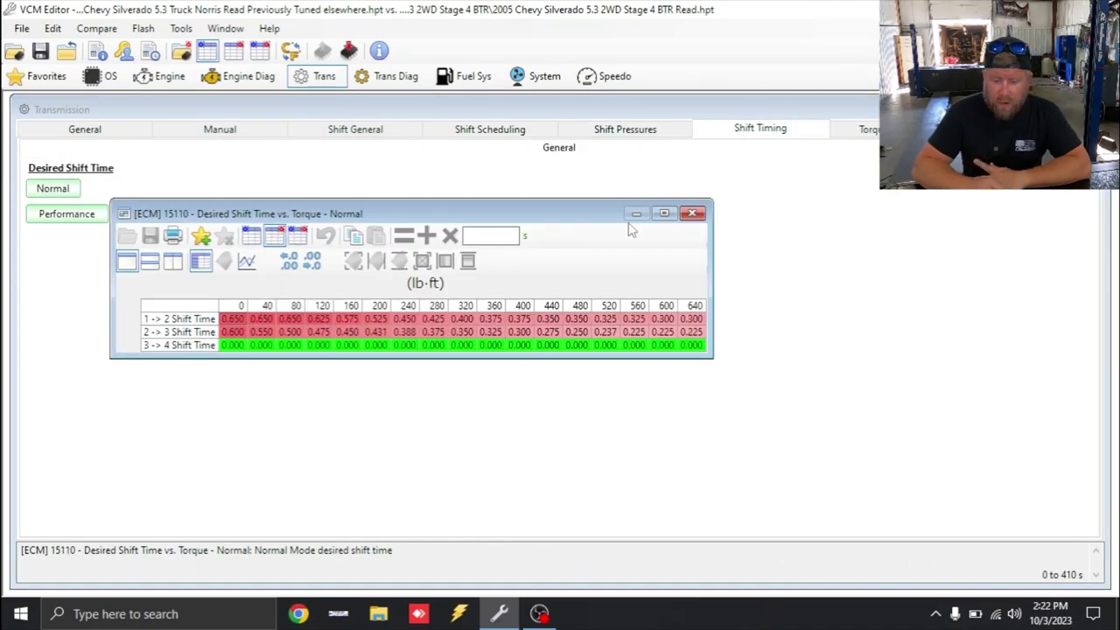
pyautogui.click(251, 236)
pyautogui.click(692, 213)
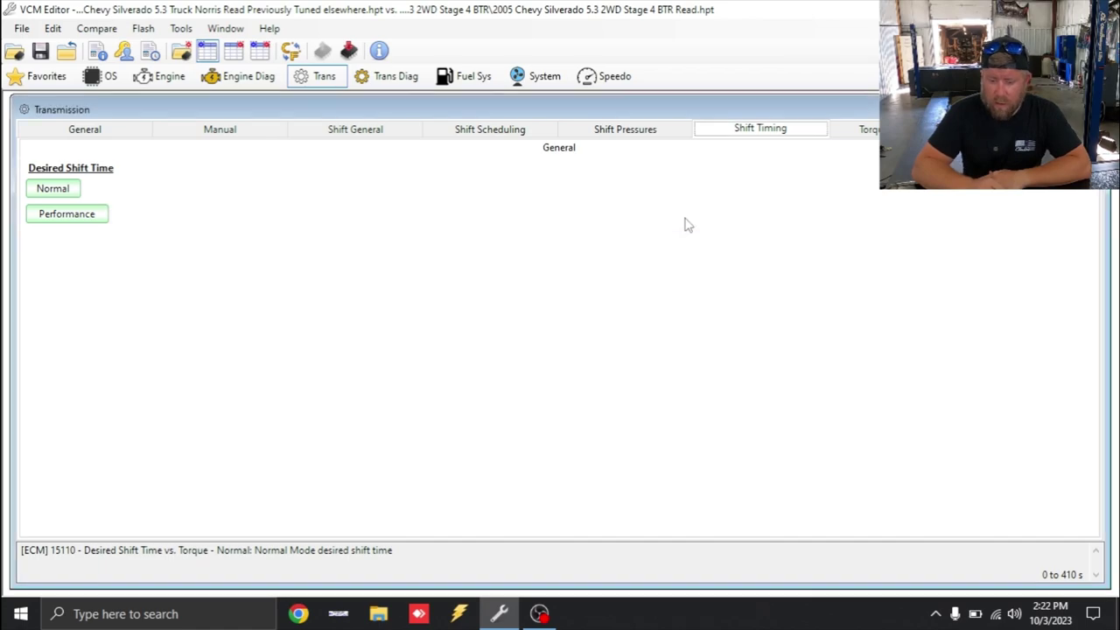
# Inspect the torque converter's maximum and minimum TCC Duty Cycle tables, and close them.
pyautogui.scroll(-1, 612, 132)
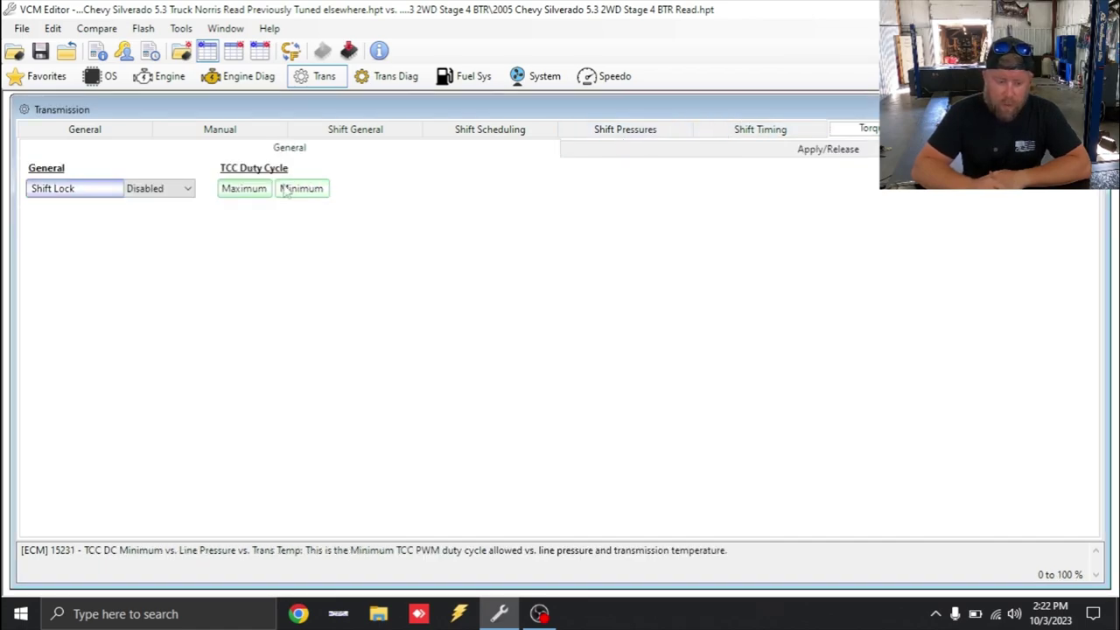
pyautogui.click(245, 188)
pyautogui.click(649, 235)
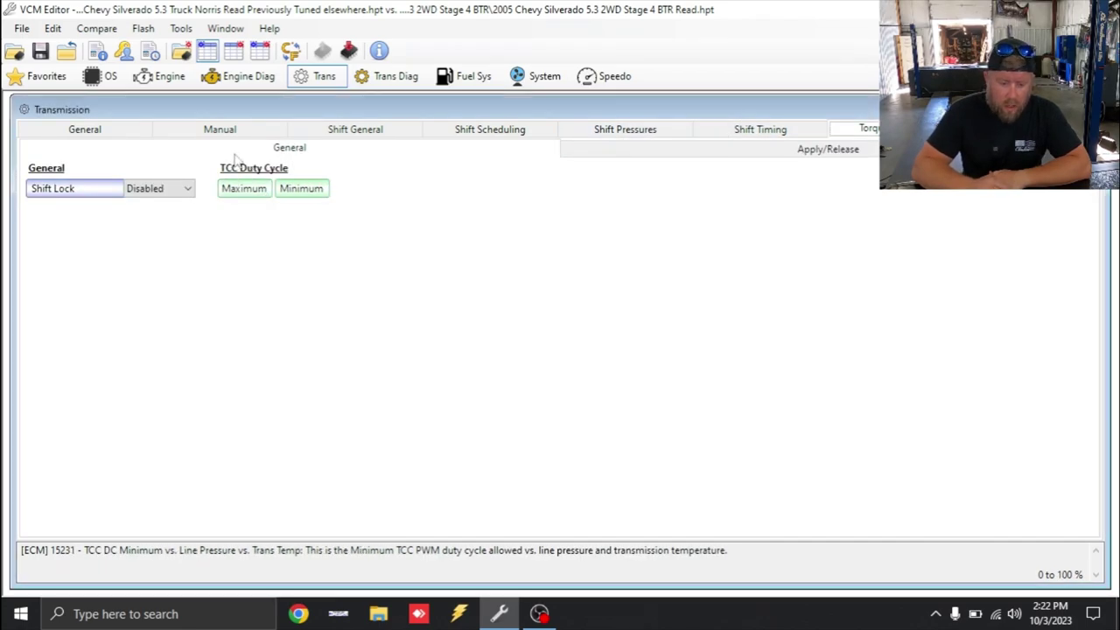
pyautogui.click(296, 188)
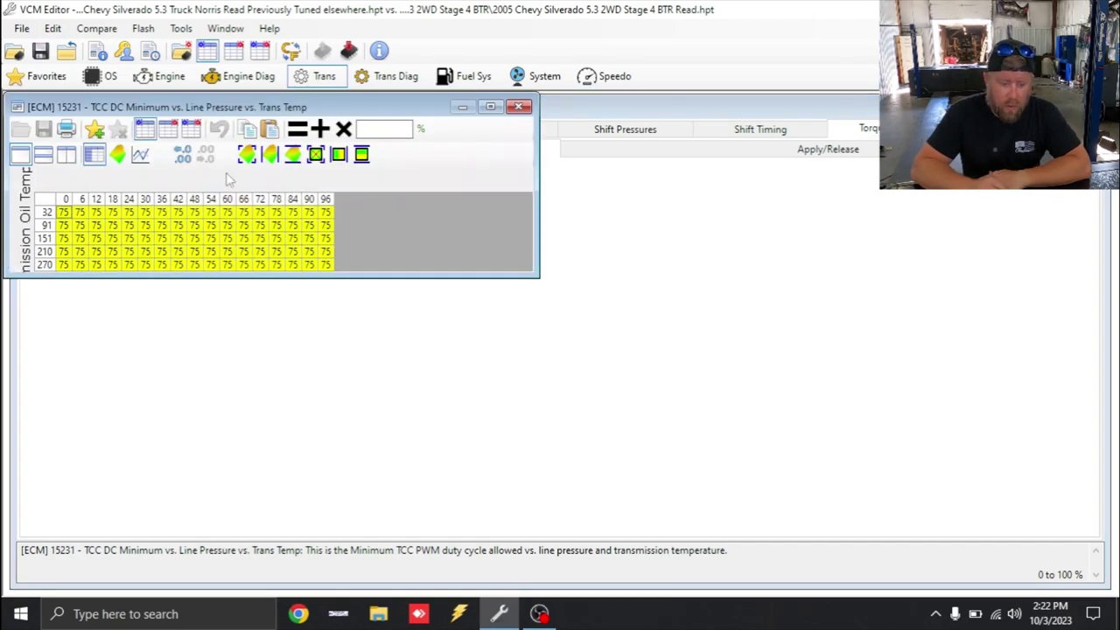
pyautogui.click(520, 107)
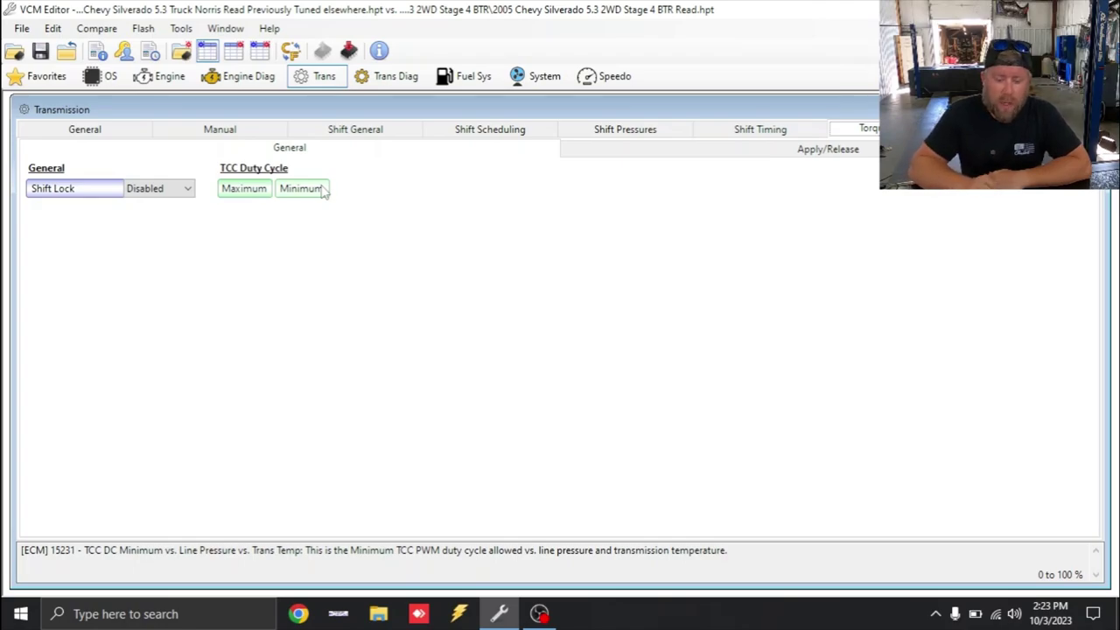
# Check the TCC apply/release and abuse mode settings, and compare the Performance 1->2 Torque Reduction table with the comparison file.
pyautogui.click(857, 153)
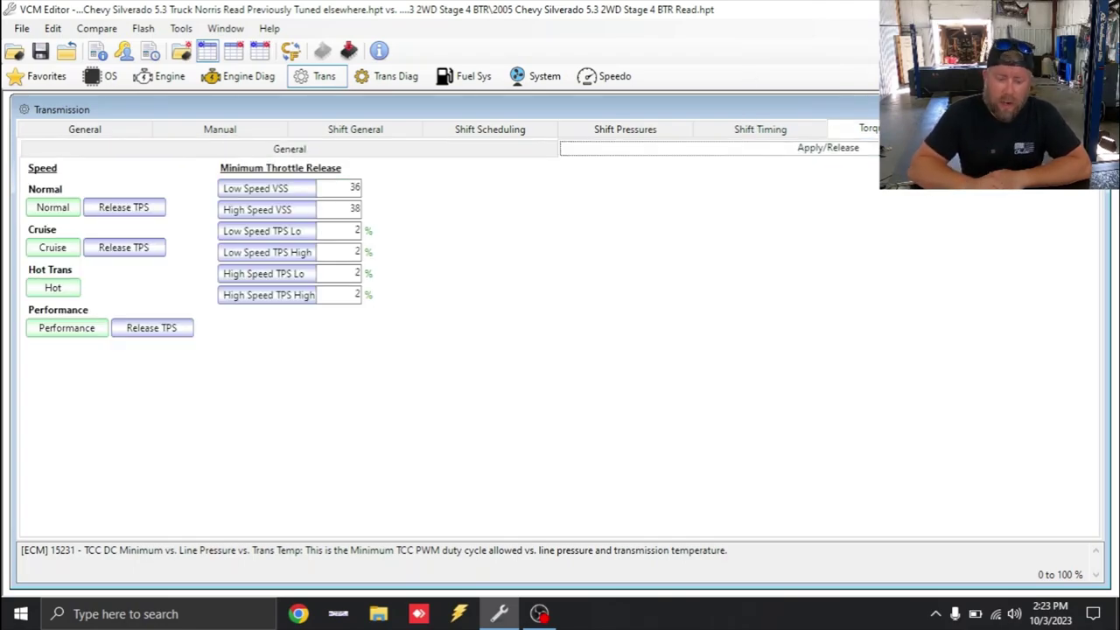
pyautogui.click(870, 128)
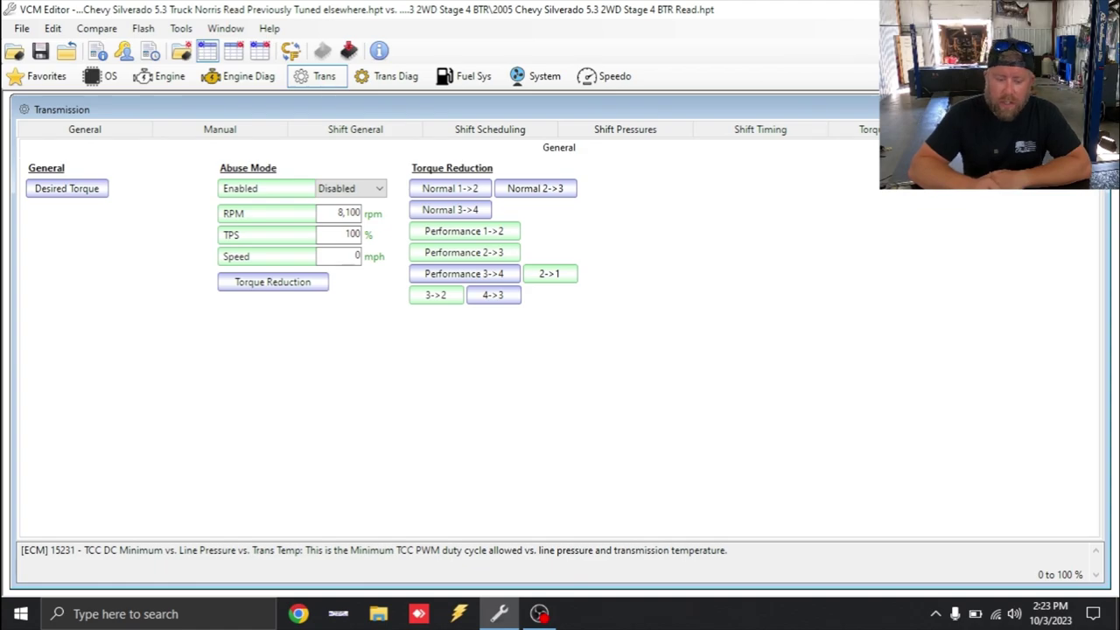
pyautogui.click(490, 234)
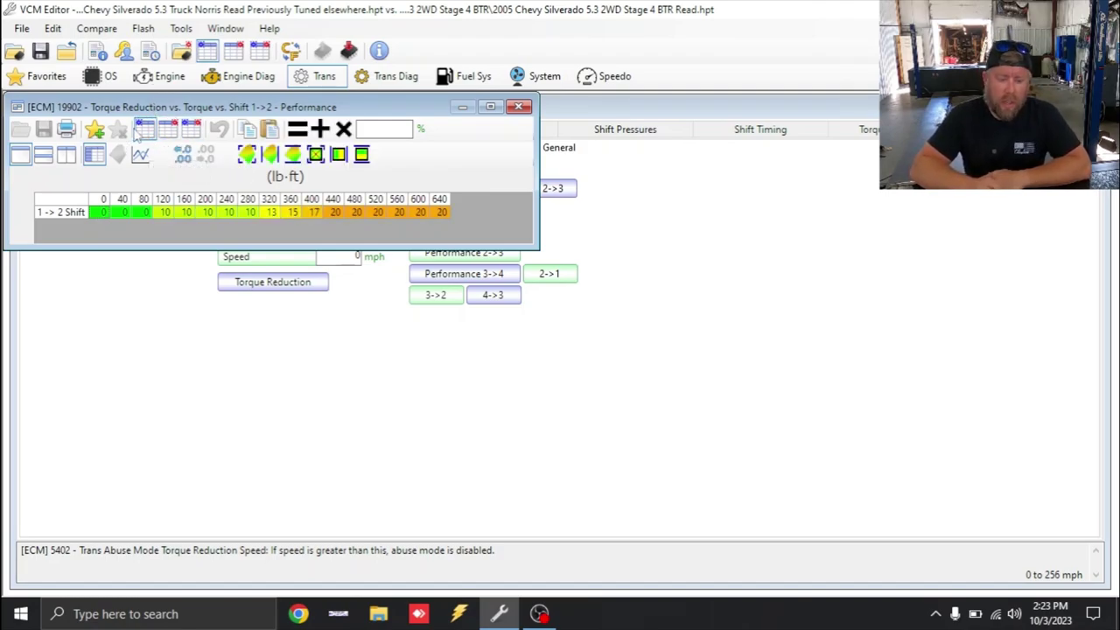
pyautogui.click(173, 133)
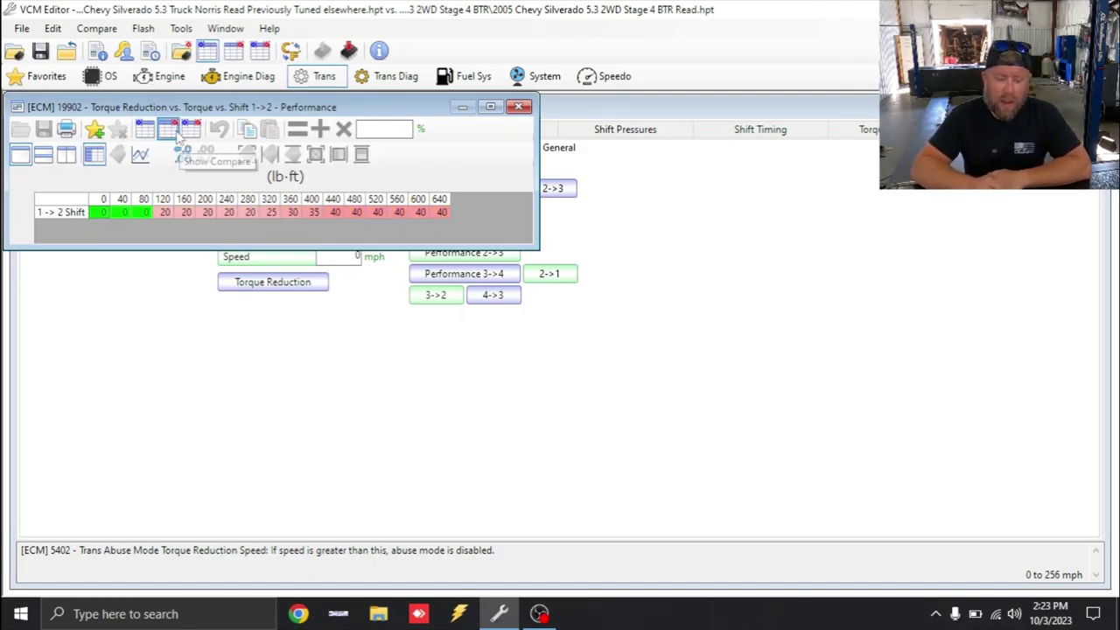
pyautogui.click(144, 129)
pyautogui.click(519, 107)
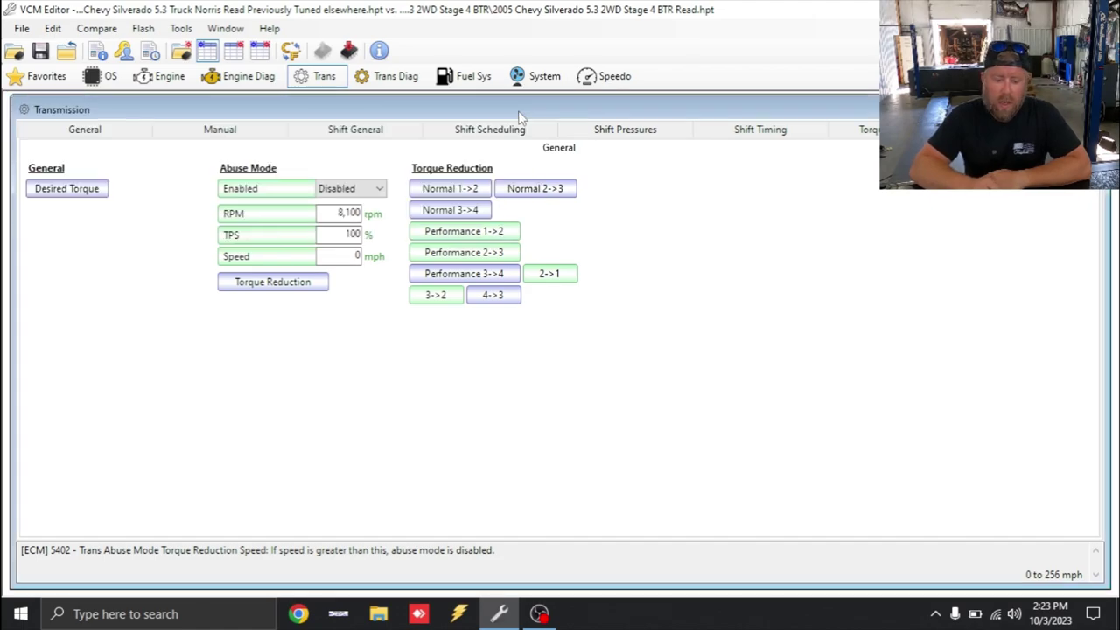
# Return to the engine's spark advance settings.
pyautogui.click(162, 76)
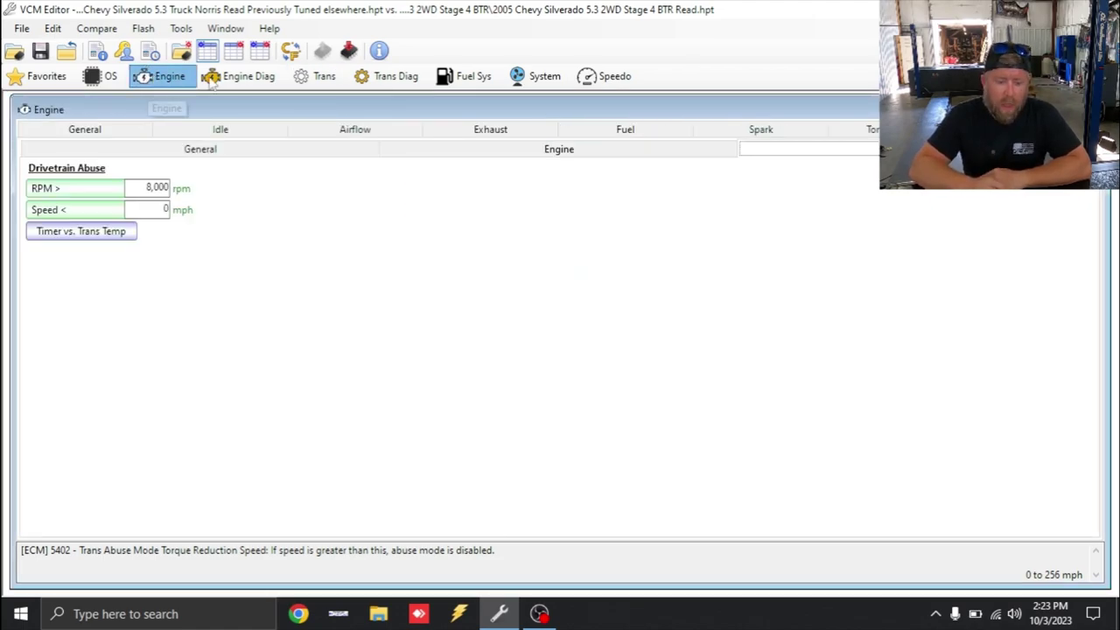
pyautogui.click(803, 131)
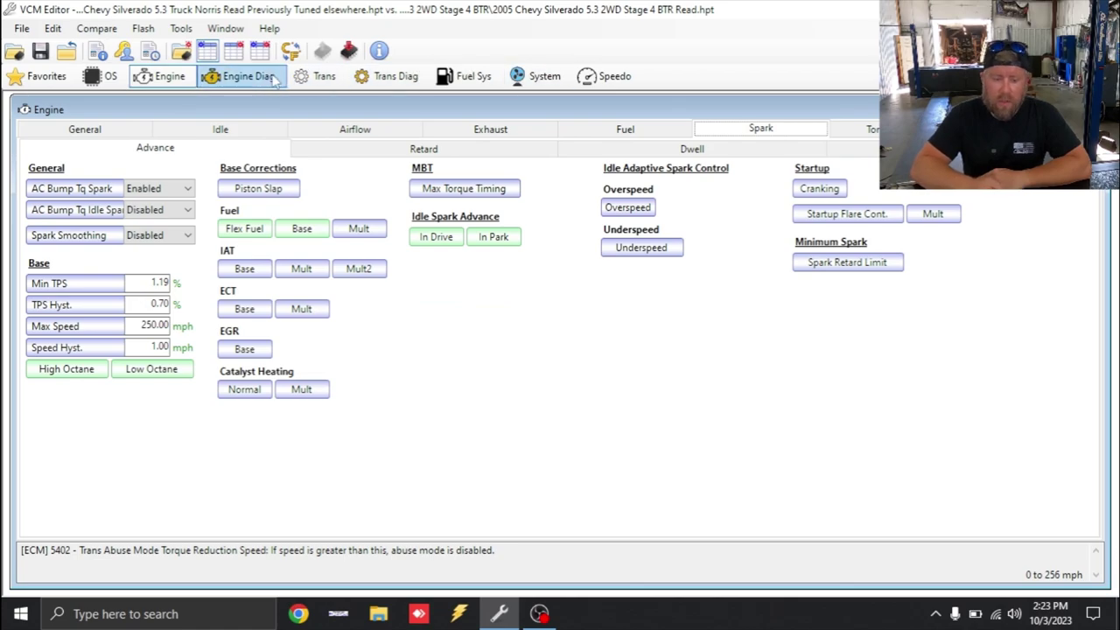
# Check the transmission torque reduction settings, and inspect the engine's Spark Retard vs. Torque Reduction table under torque management.
pyautogui.click(301, 77)
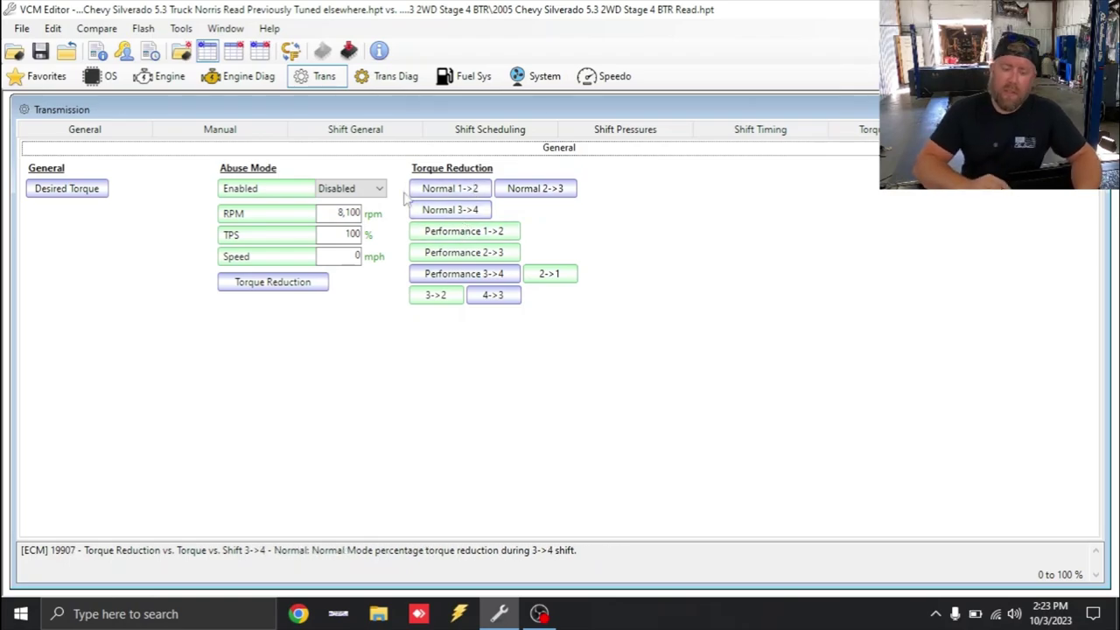
pyautogui.click(155, 76)
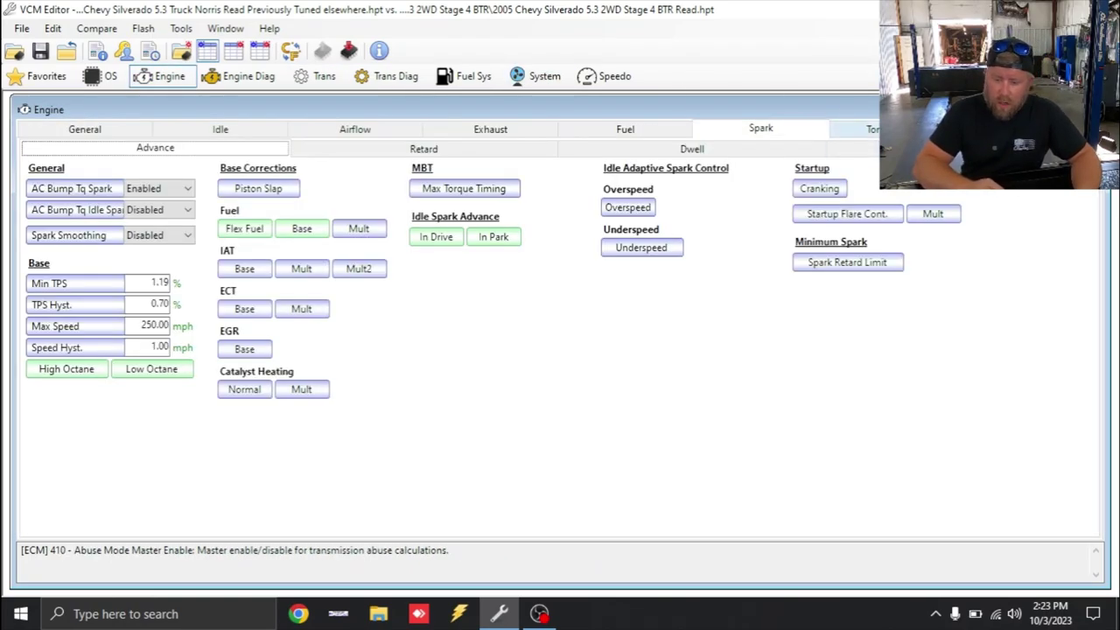
pyautogui.click(860, 129)
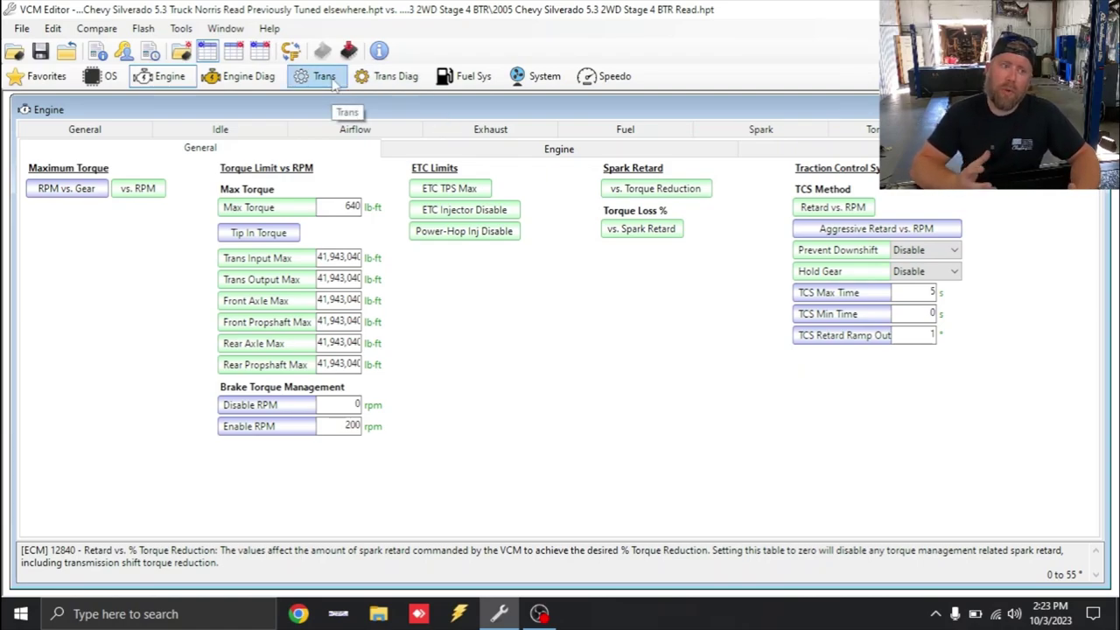
pyautogui.click(669, 188)
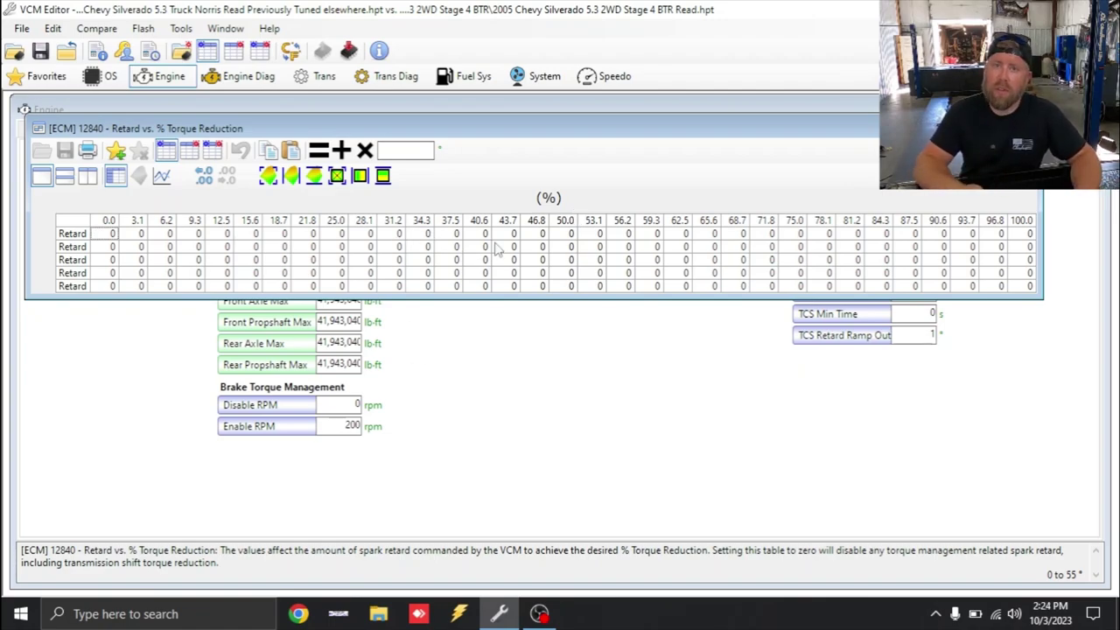
# Inspect the transmission's Performance 1->2 Torque Reduction table, and close it.
pyautogui.click(323, 76)
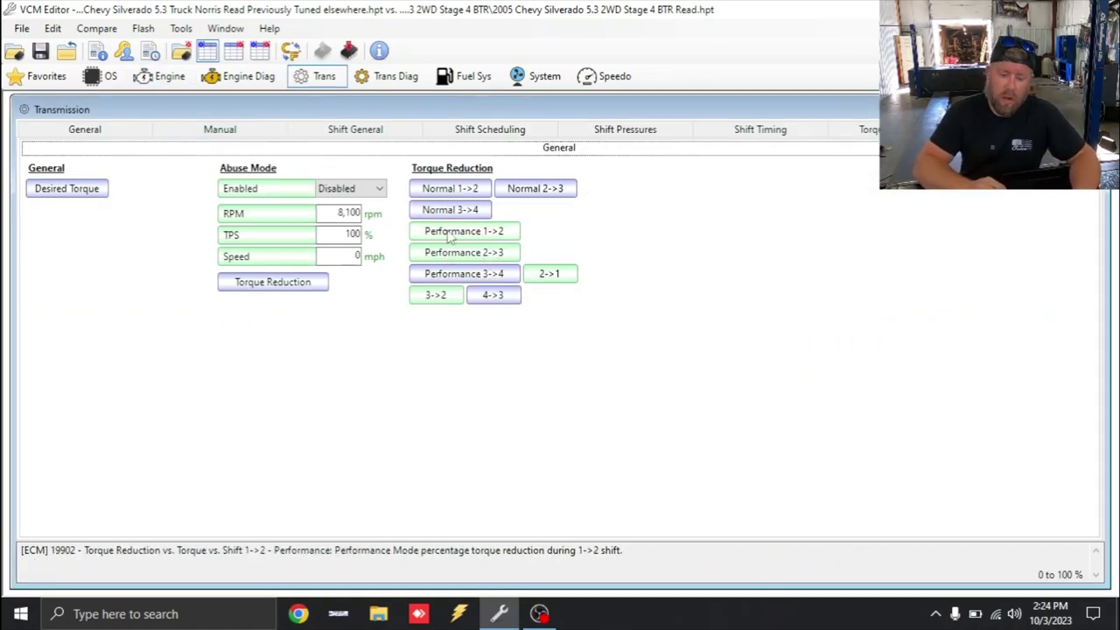
pyautogui.click(452, 233)
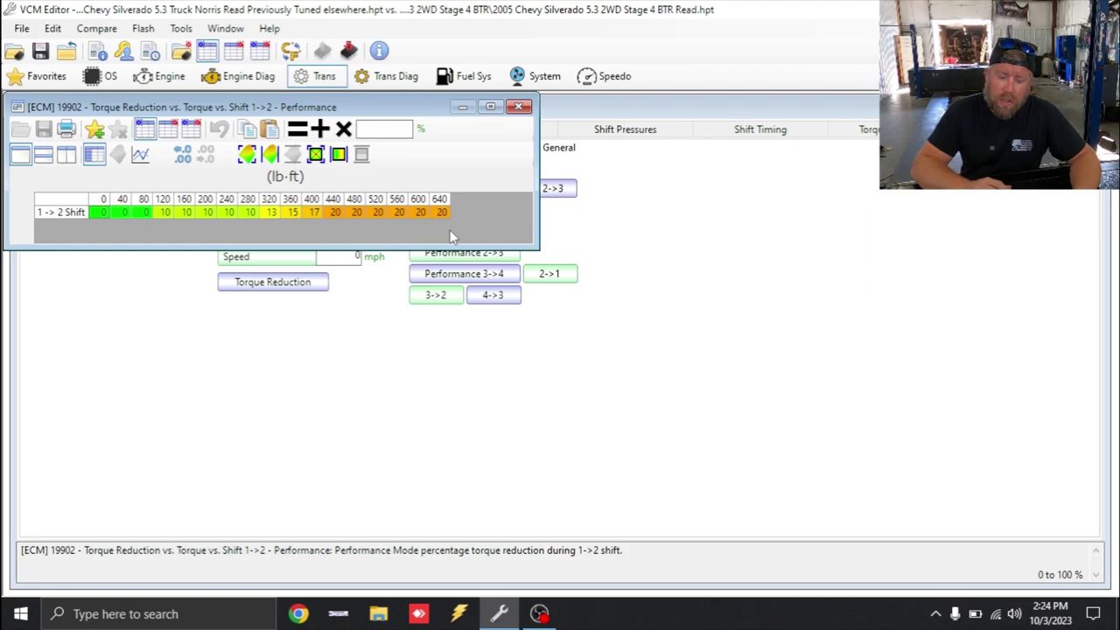
pyautogui.click(518, 107)
# Compare the engine's Retard vs. % Torque Reduction table with the comparison file's values, and close it.
pyautogui.click(162, 76)
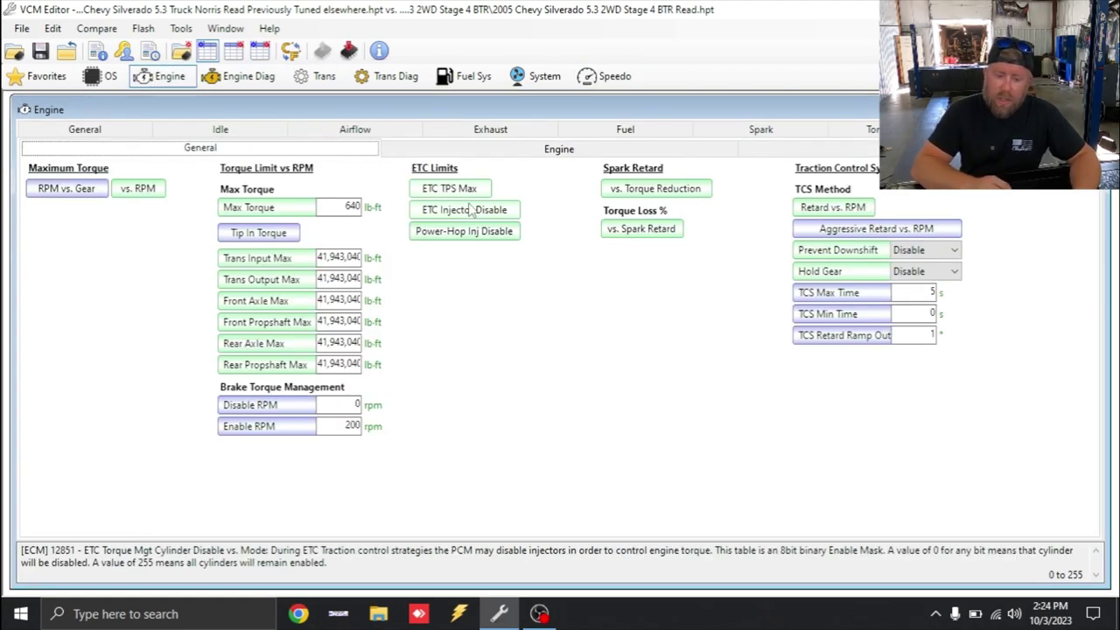
pyautogui.click(639, 194)
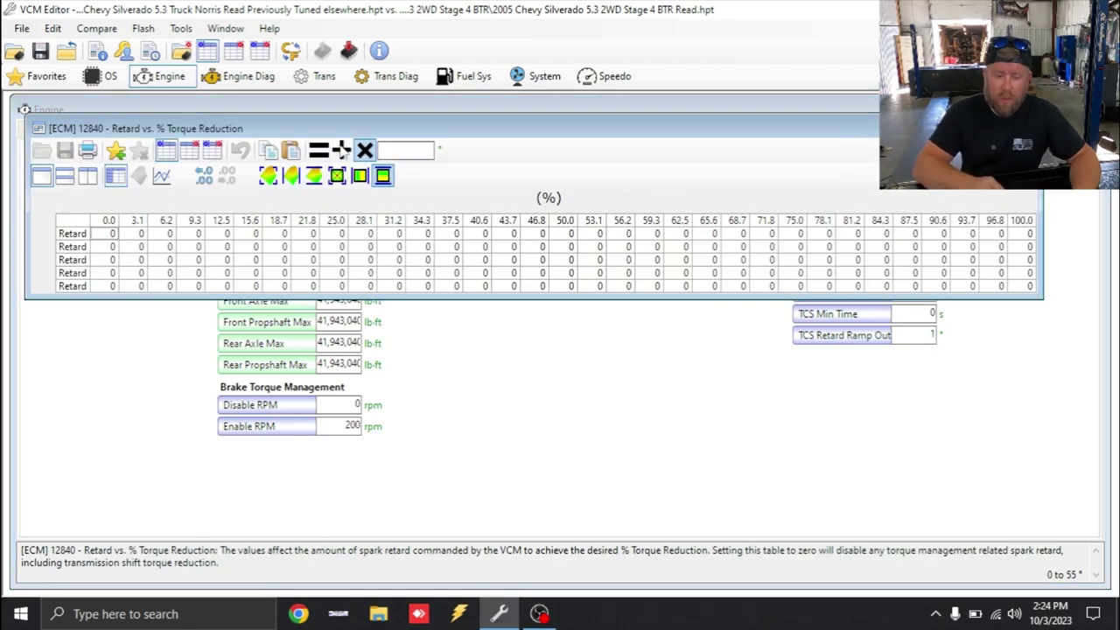
pyautogui.click(190, 152)
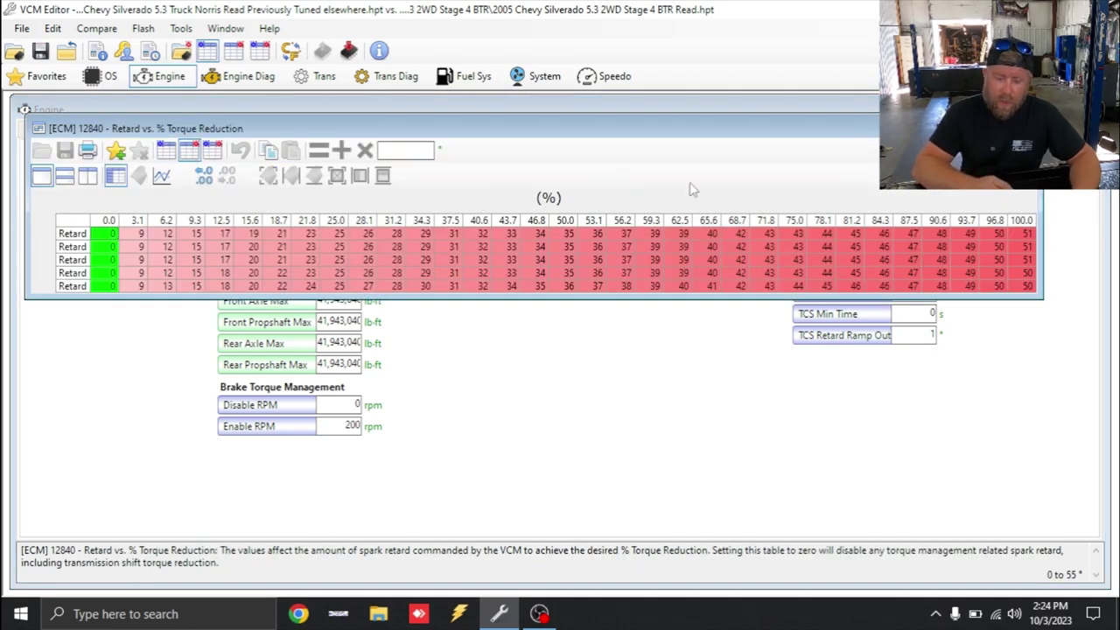
pyautogui.press('Escape')
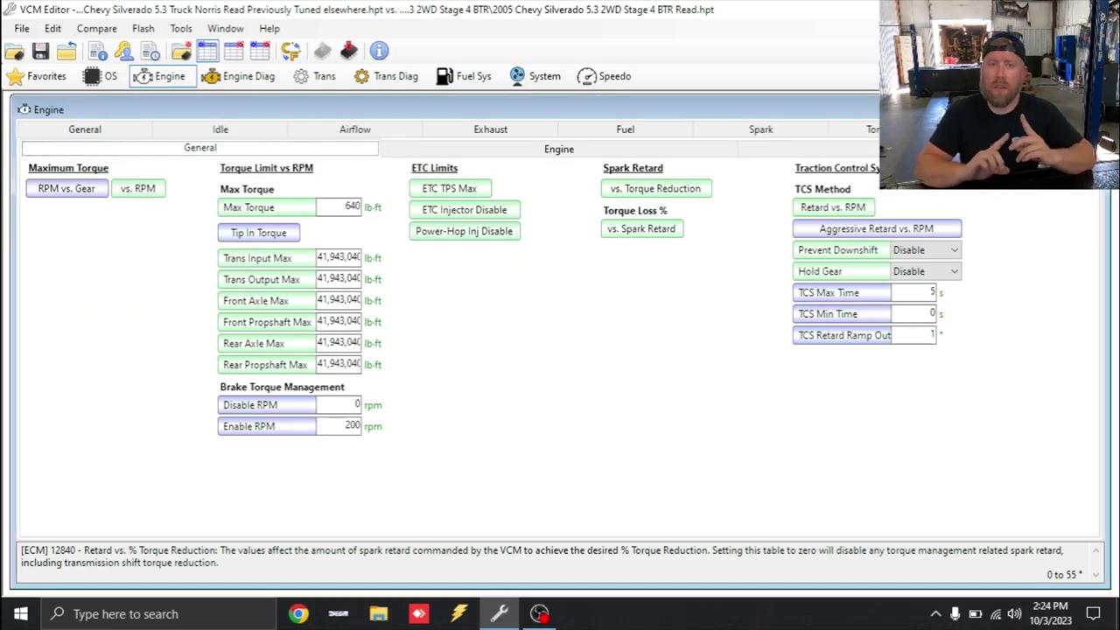